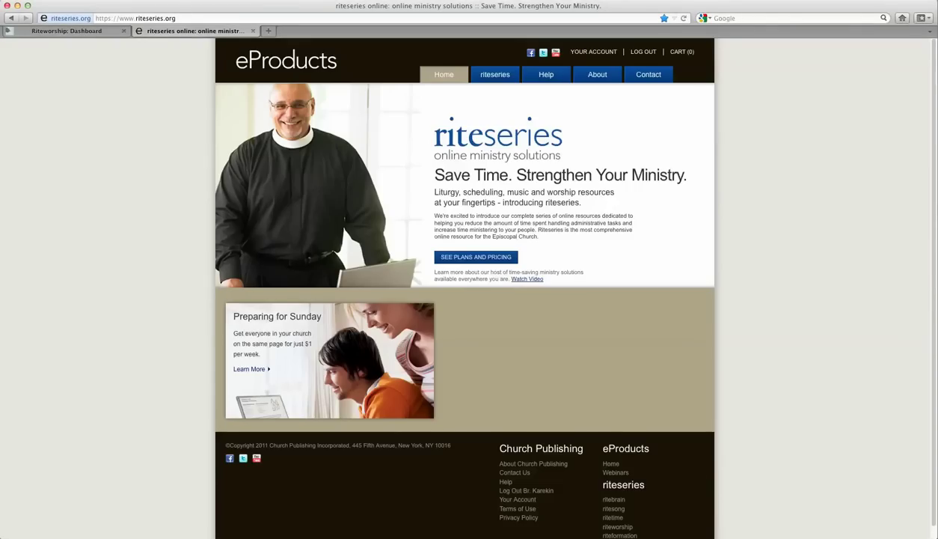
Step: Open the riteworship online bulletin builder and look over the list of last edited bulletins
mouse_move(494, 74)
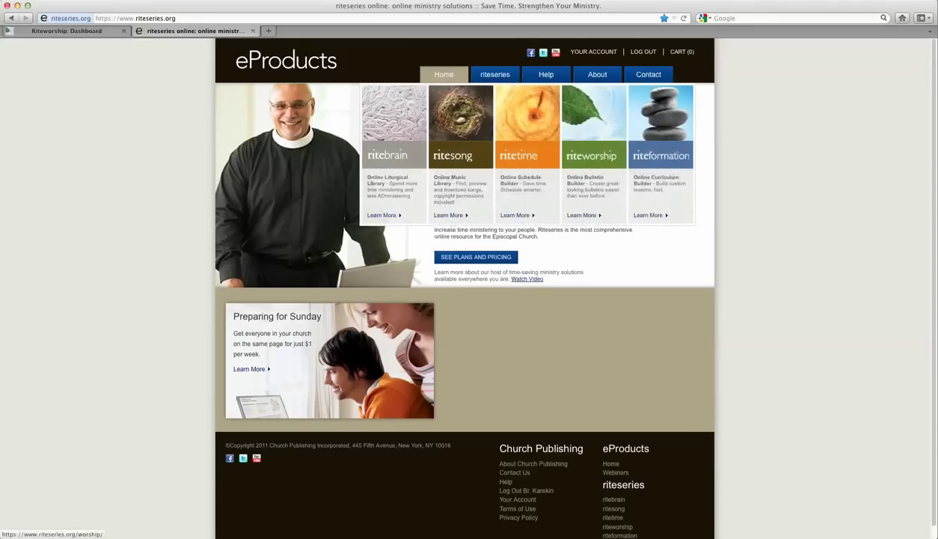
click(594, 149)
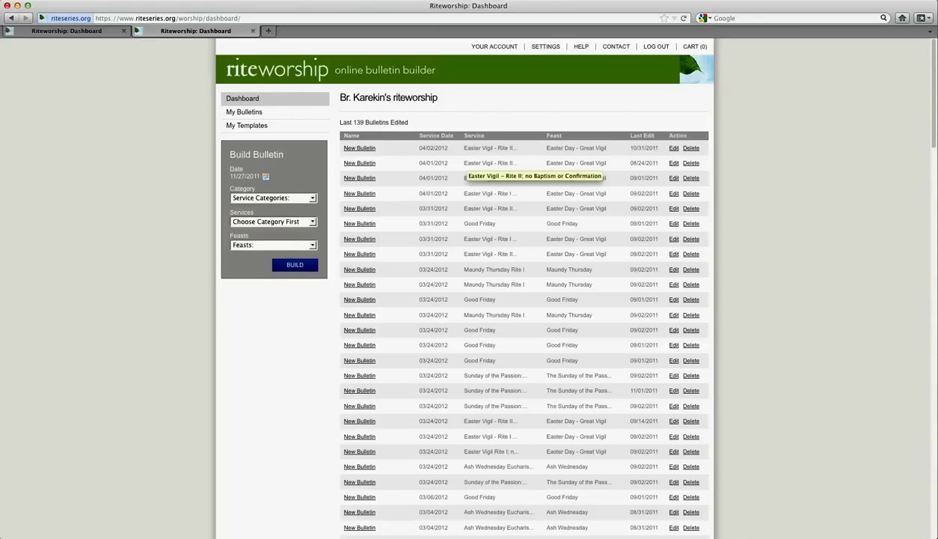
scroll(479, 165, down, 2)
scroll(464, 285, down, 3)
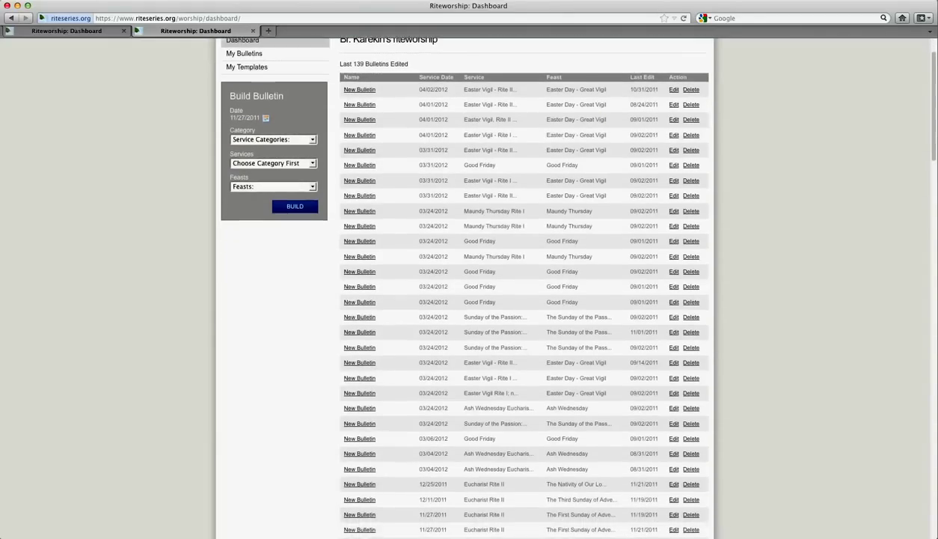
scroll(464, 285, up, 4)
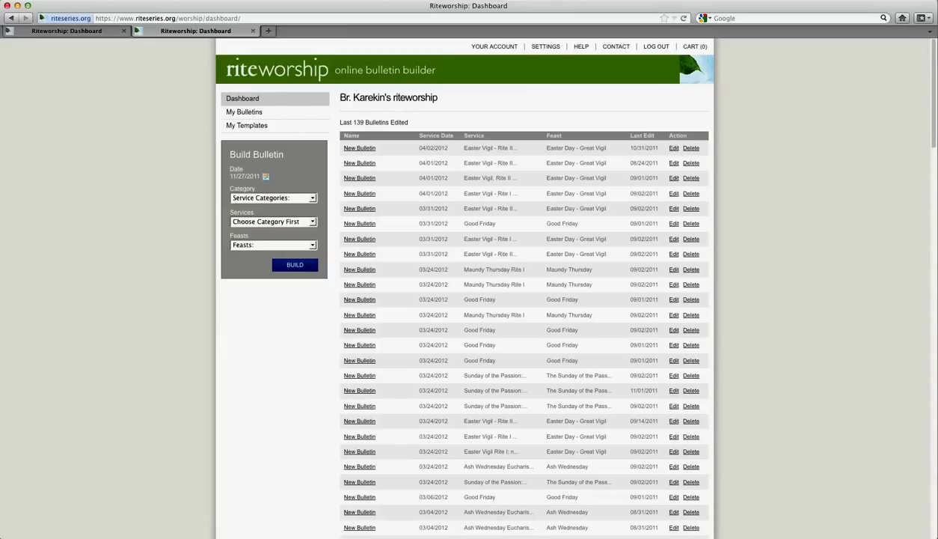
Step: Set the new bulletin's date to 11/27/2011 and its service category to The Eucharist
click(265, 176)
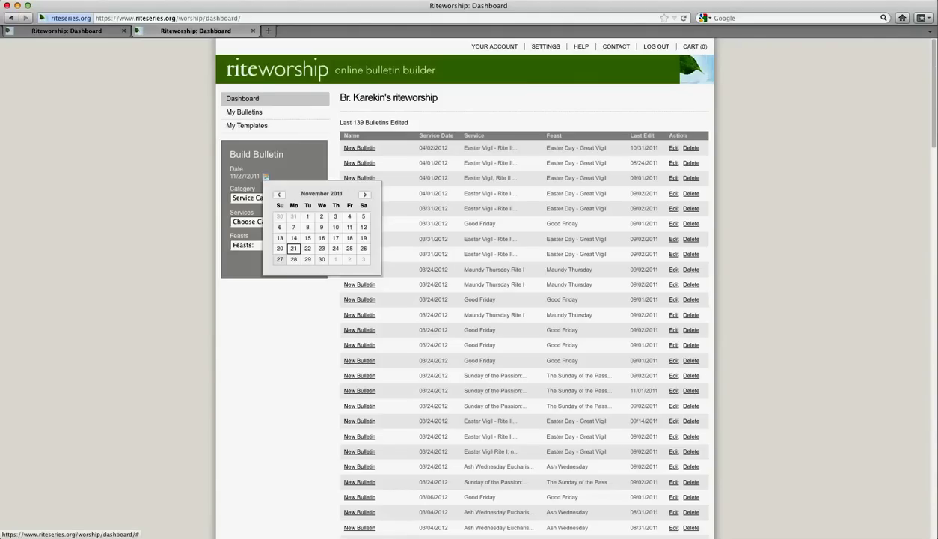
click(280, 259)
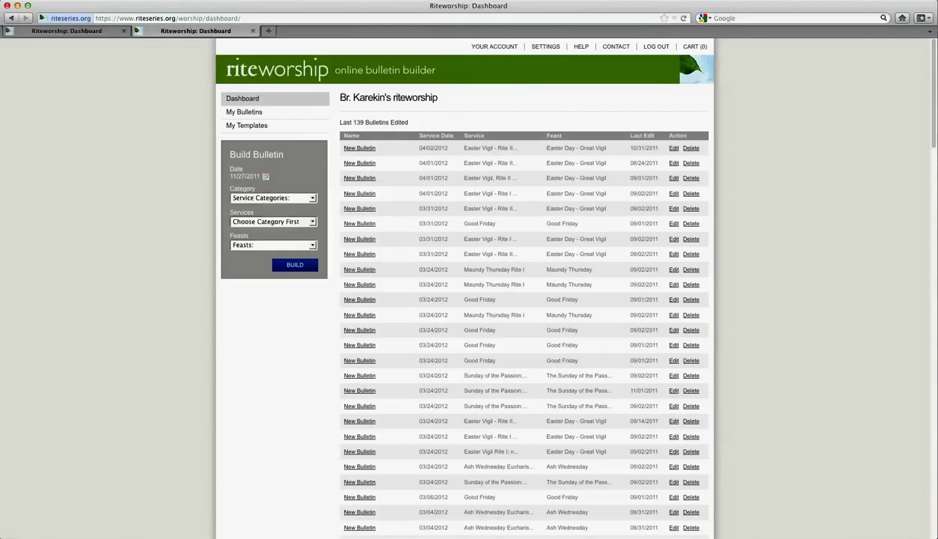
click(312, 198)
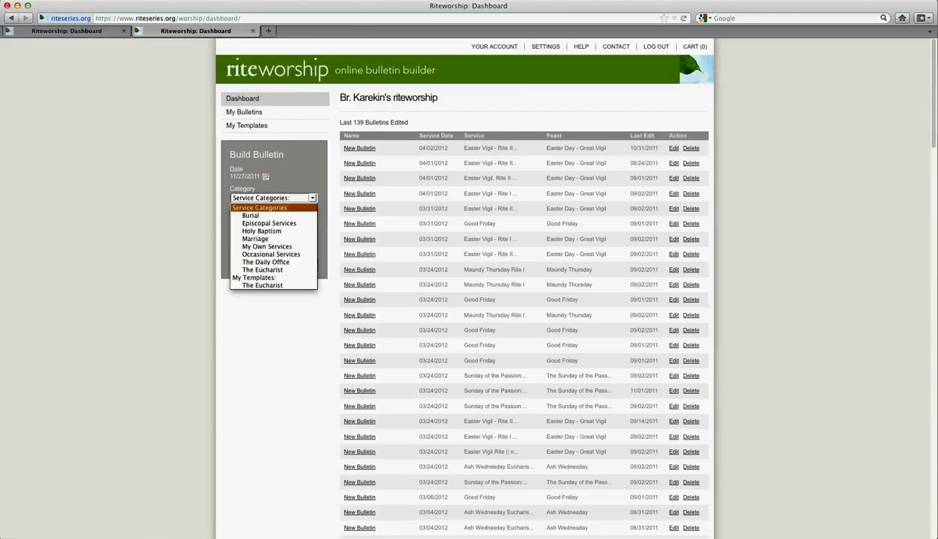
key(Down)
key(Down)
key(Down)
key(Down)
key(Down)
key(Down)
key(Down)
key(Down)
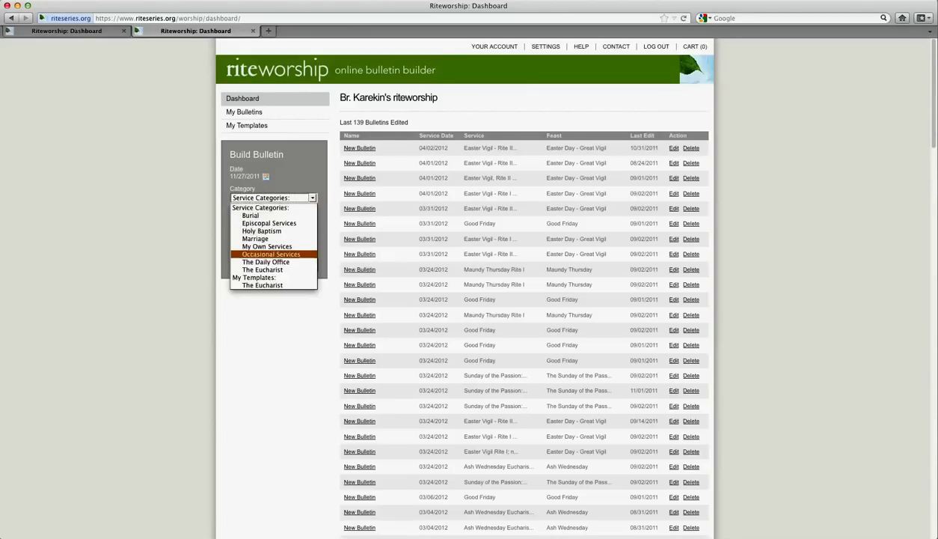
key(Return)
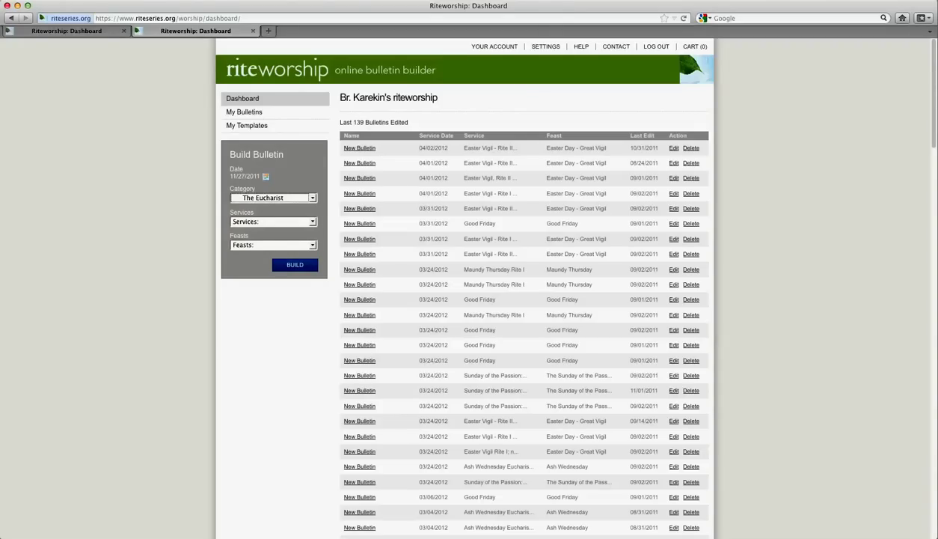
Step: Choose the Eucharist Rite II service and The First Sunday of Advent feast, and start building the bulletin
click(312, 222)
key(Down)
key(Down)
key(Return)
click(312, 246)
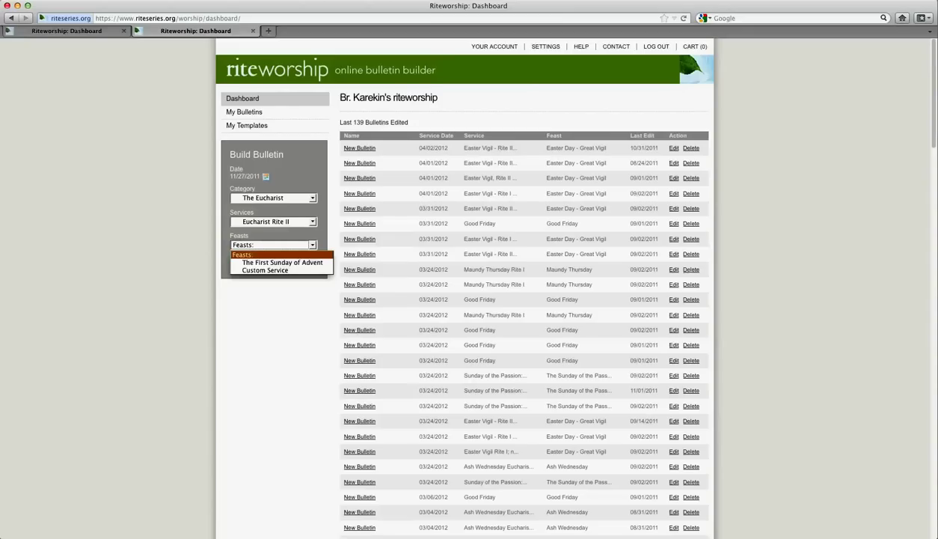
key(Down)
key(Return)
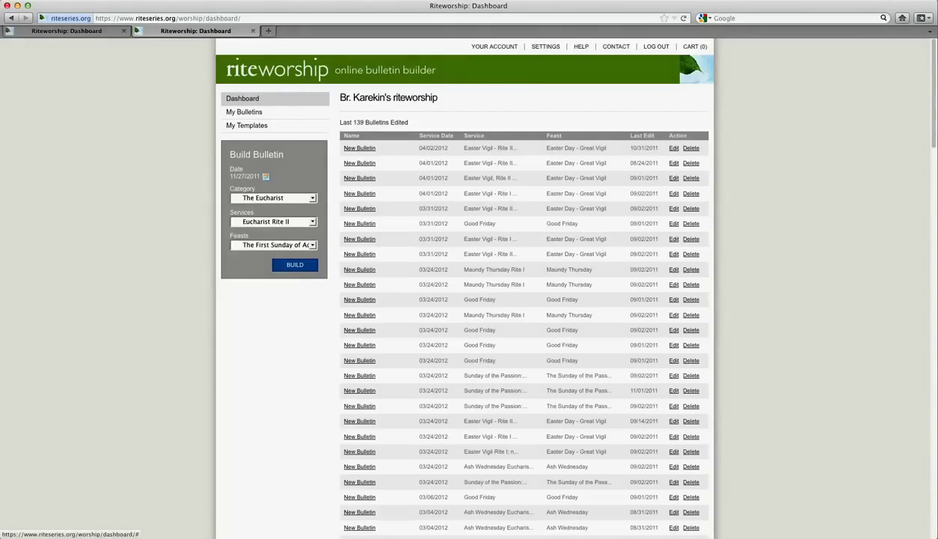
click(295, 264)
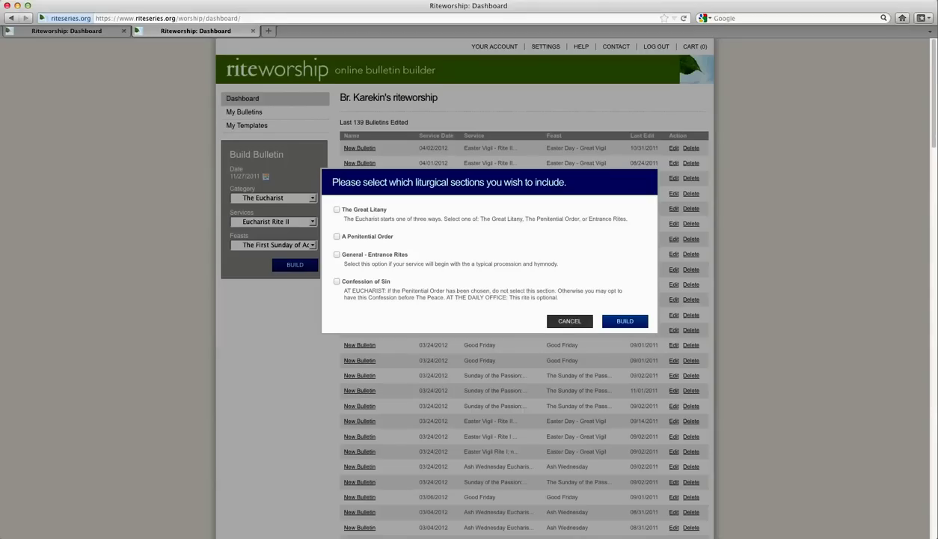
Step: Include the General - Entrance Rites and Confession of Sin sections, choose Eucharistic Prayer A, and build the bulletin
click(337, 255)
click(336, 282)
click(625, 320)
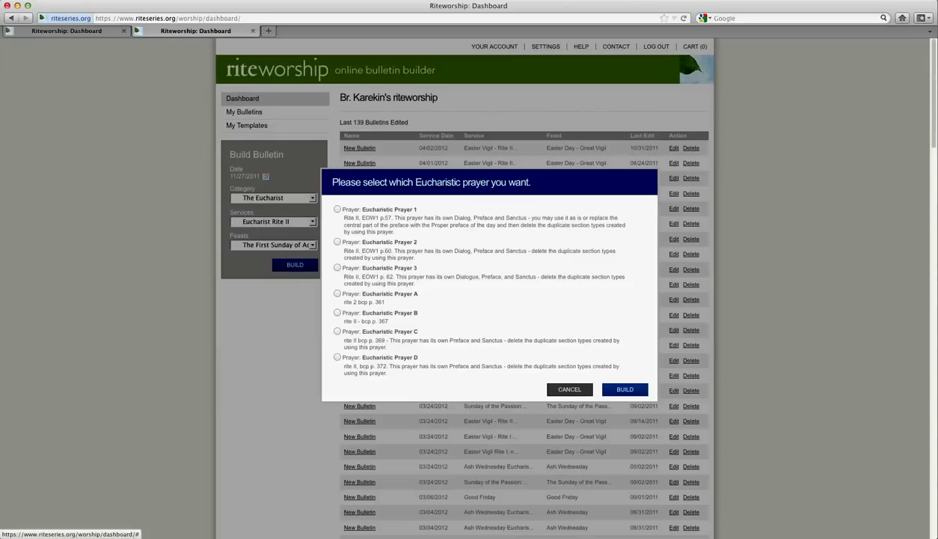
click(337, 294)
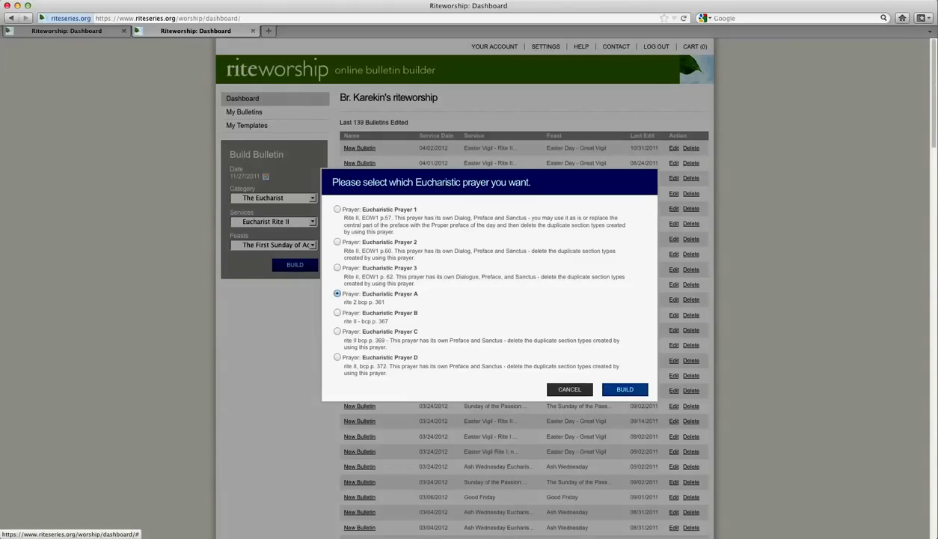
click(622, 389)
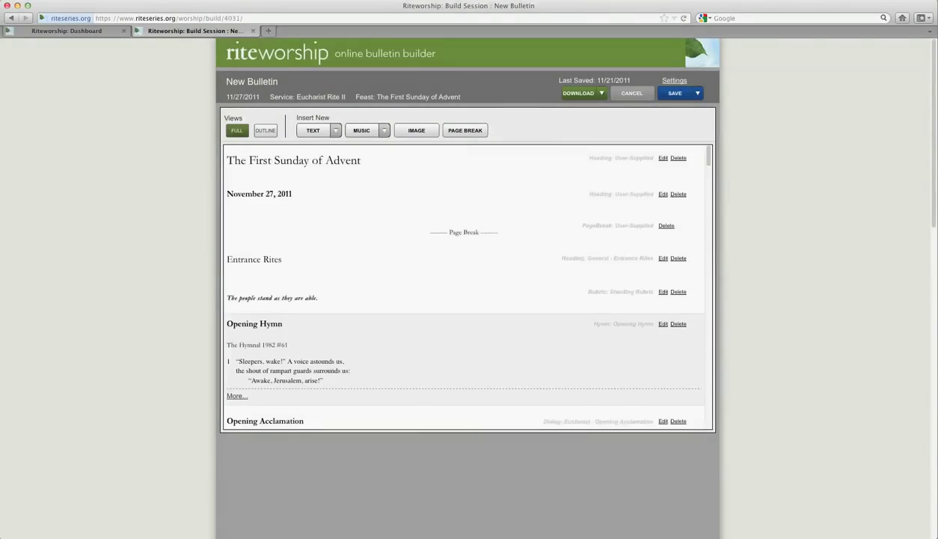
Step: Look through the built bulletin's sections, from the opening rites through the readings to the Eucharistic prayer
scroll(464, 351, down, 5)
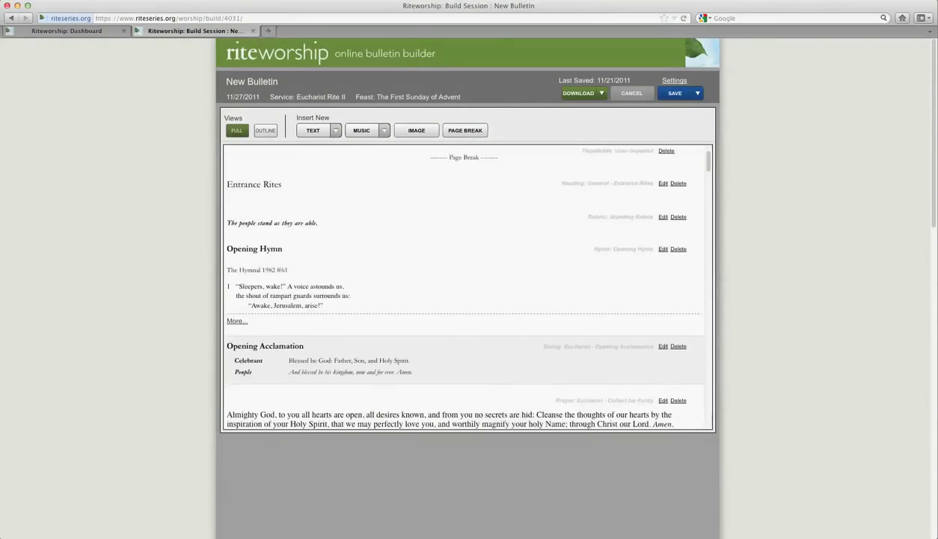
scroll(464, 351, down, 4)
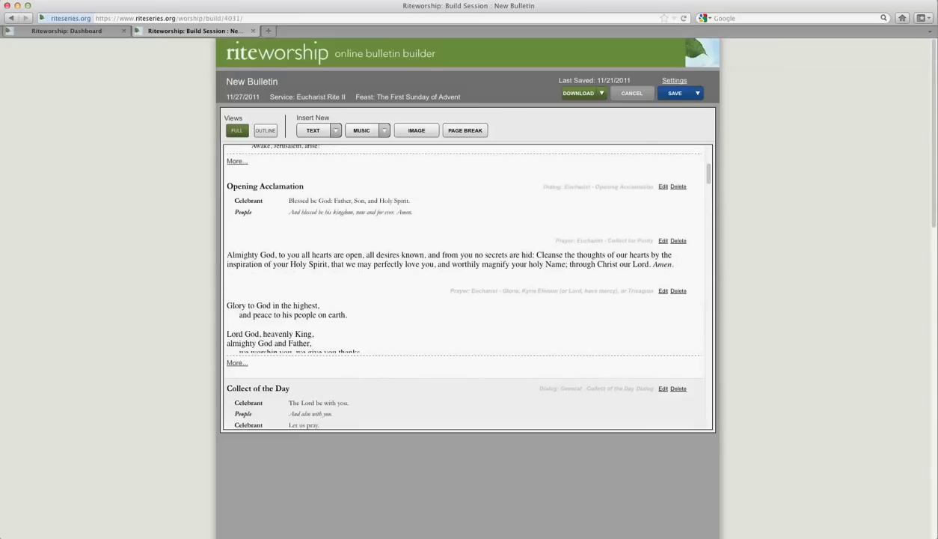
scroll(463, 352, down, 15)
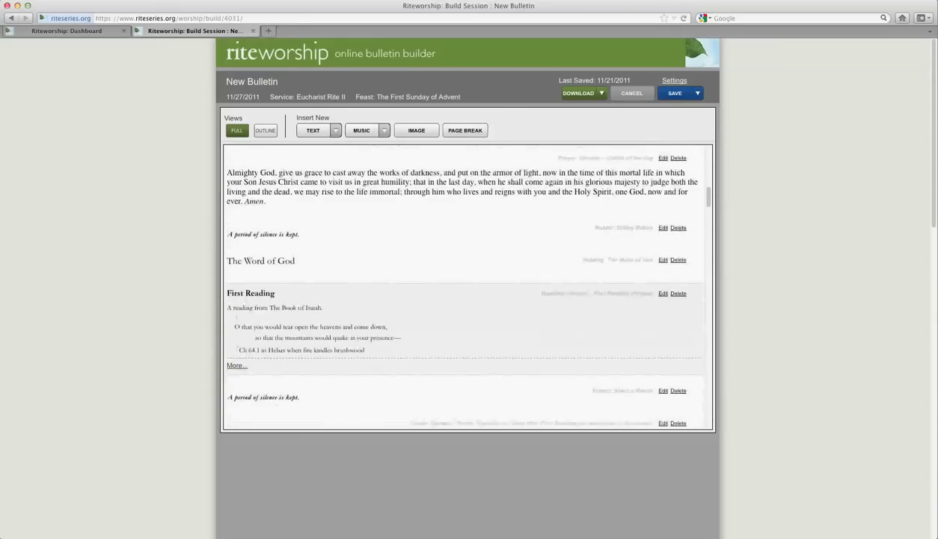
scroll(464, 351, down, 7)
scroll(464, 352, up, 9)
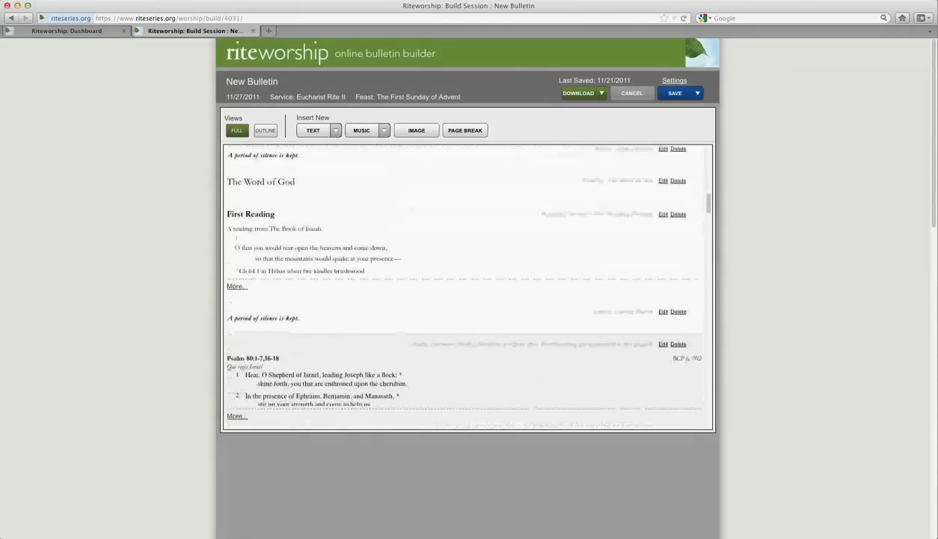
scroll(464, 351, down, 2)
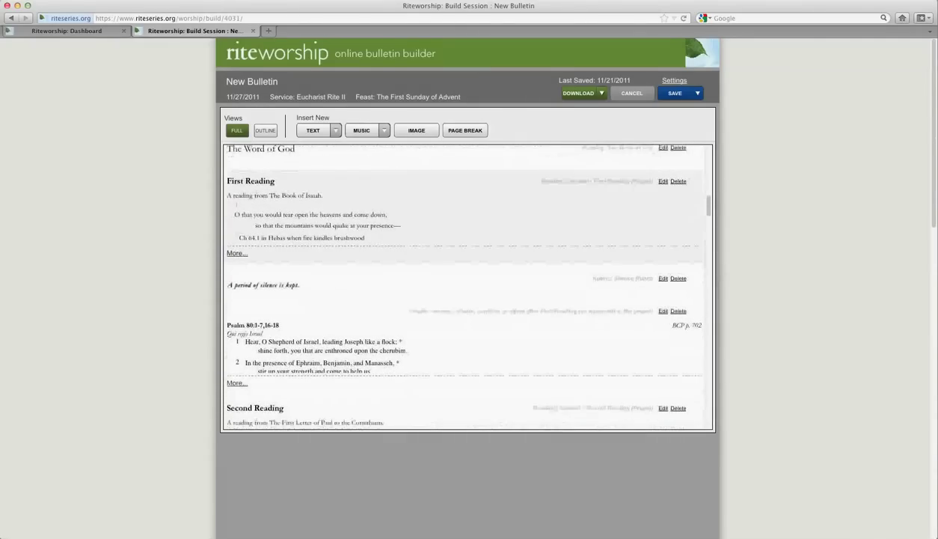
scroll(464, 352, down, 1)
scroll(464, 299, up, 3)
scroll(463, 300, up, 5)
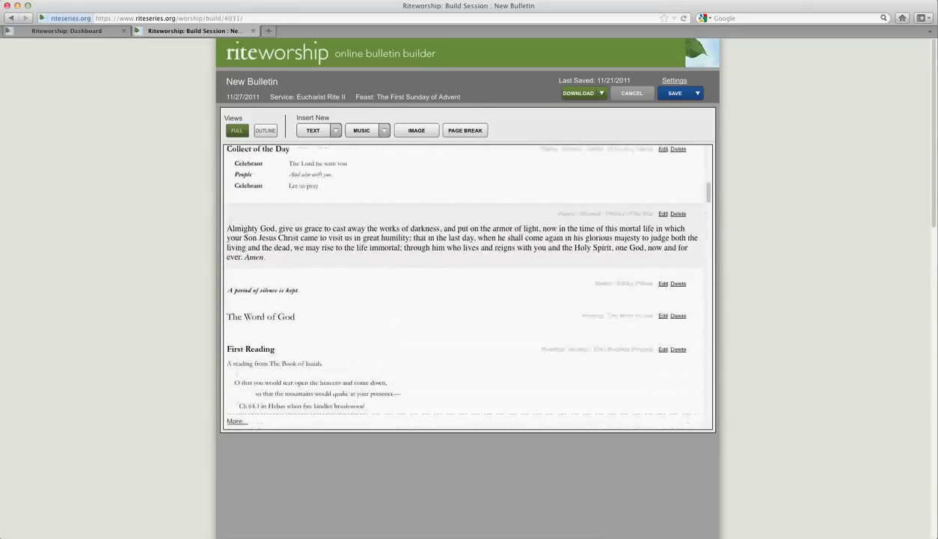
scroll(464, 288, down, 10)
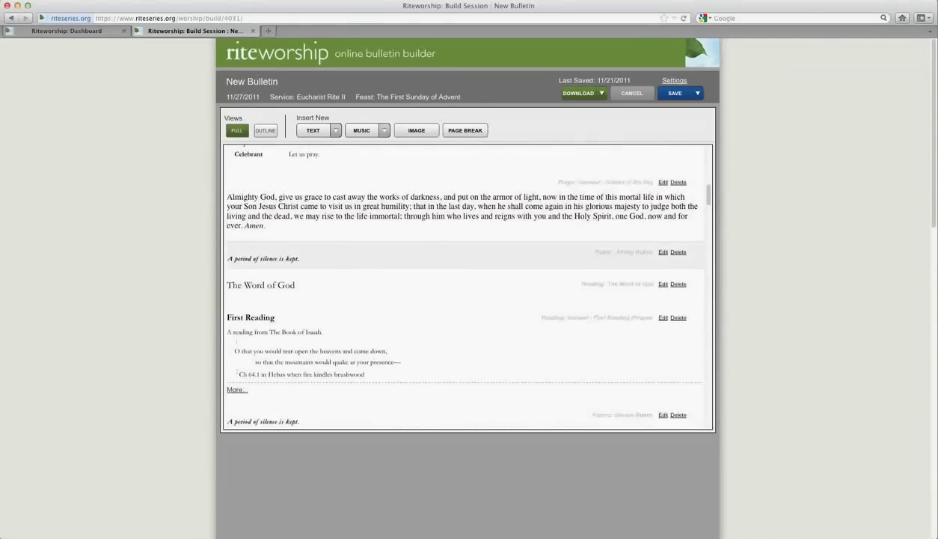
scroll(463, 288, down, 15)
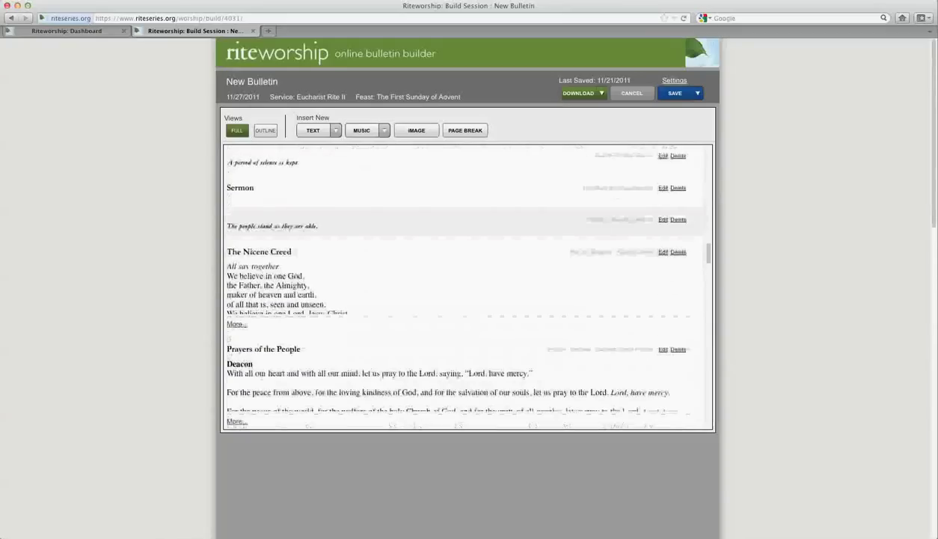
scroll(464, 288, down, 15)
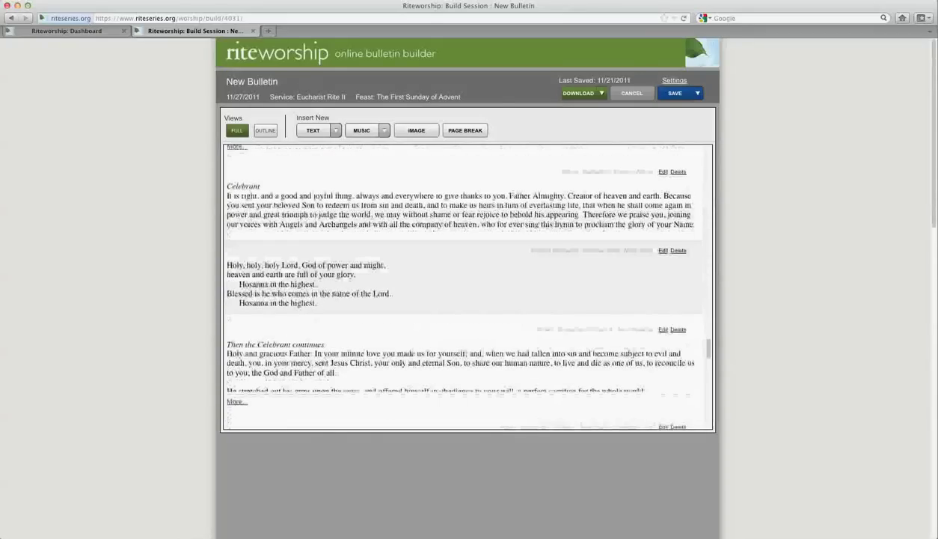
scroll(464, 288, up, 20)
scroll(464, 288, up, 15)
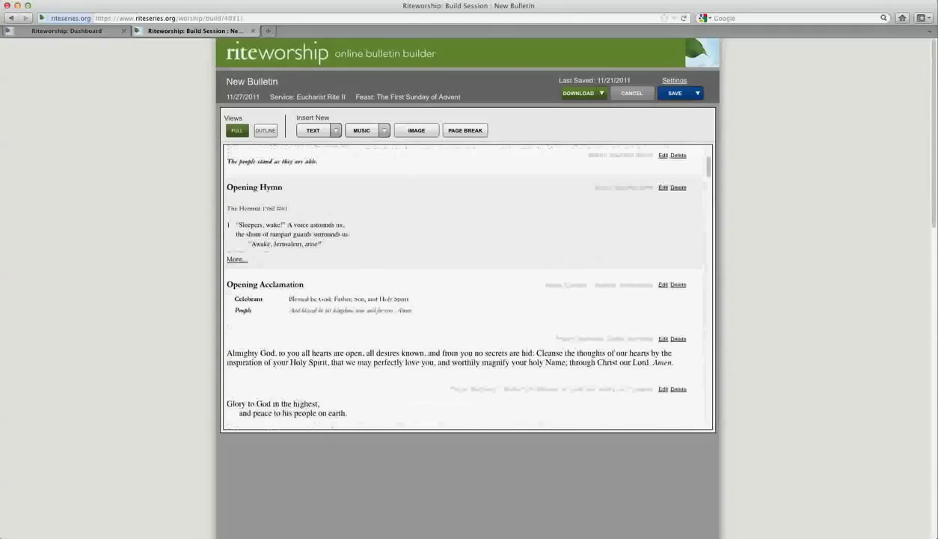
scroll(464, 288, up, 3)
scroll(464, 288, up, 1)
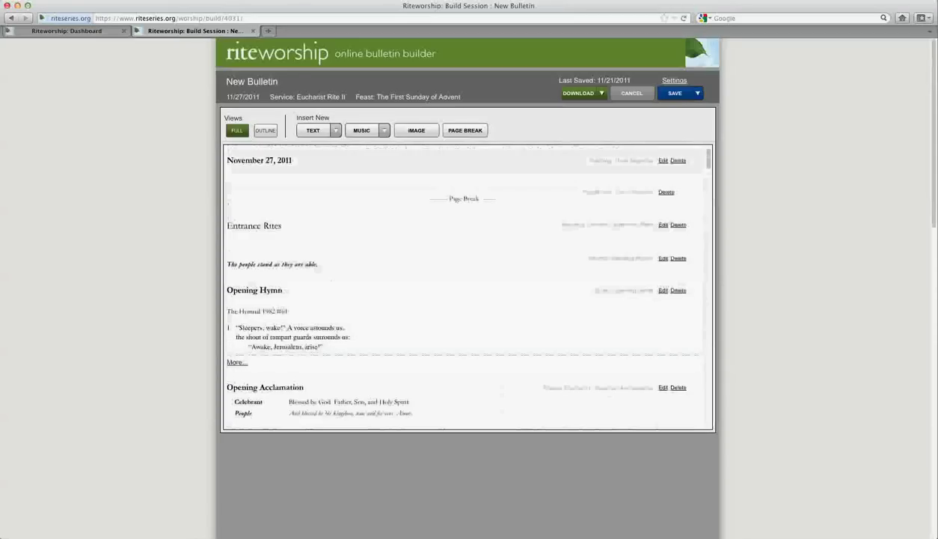
Step: Check the options for saving and downloading the bulletin
click(697, 93)
click(672, 107)
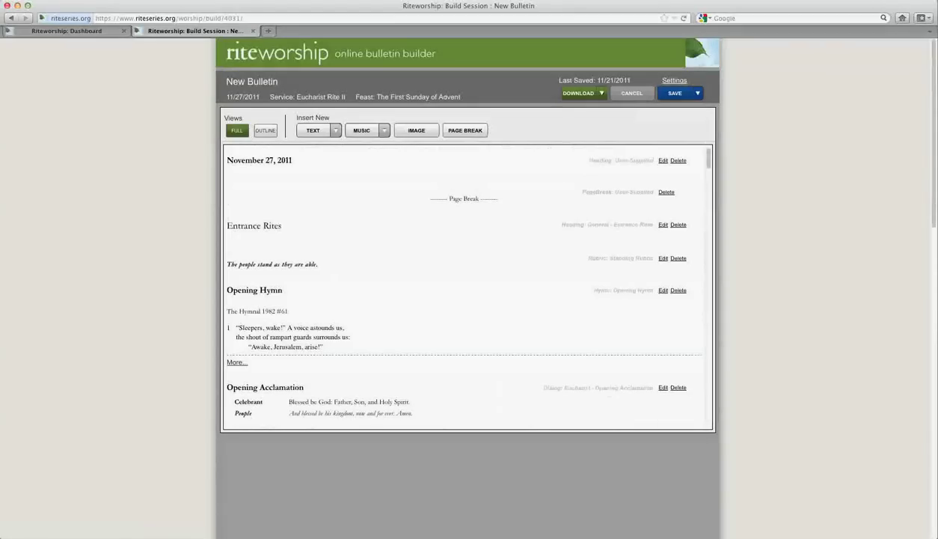
click(602, 93)
click(602, 93)
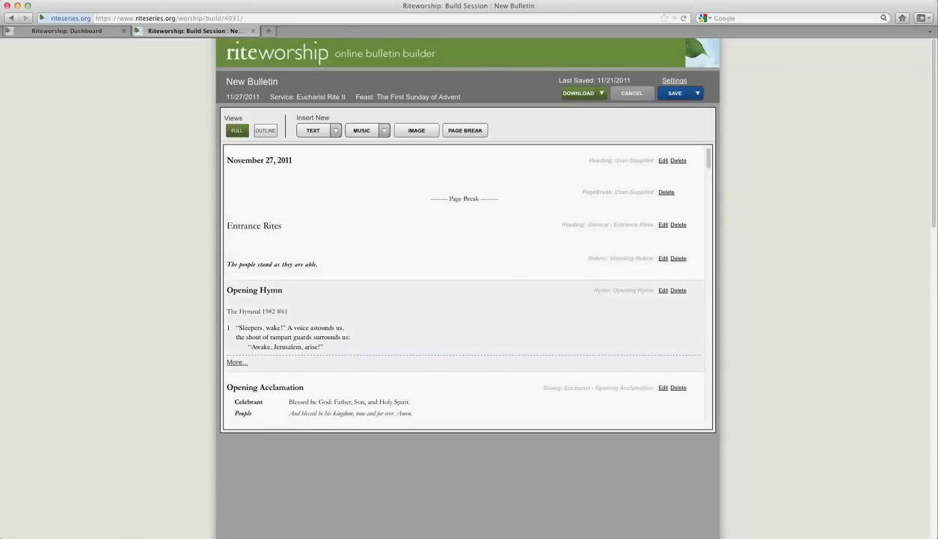
Step: Change the text of the Entrance Rites heading to "The Gathering of God's People"
scroll(464, 284, down, 3)
scroll(464, 285, down, 2)
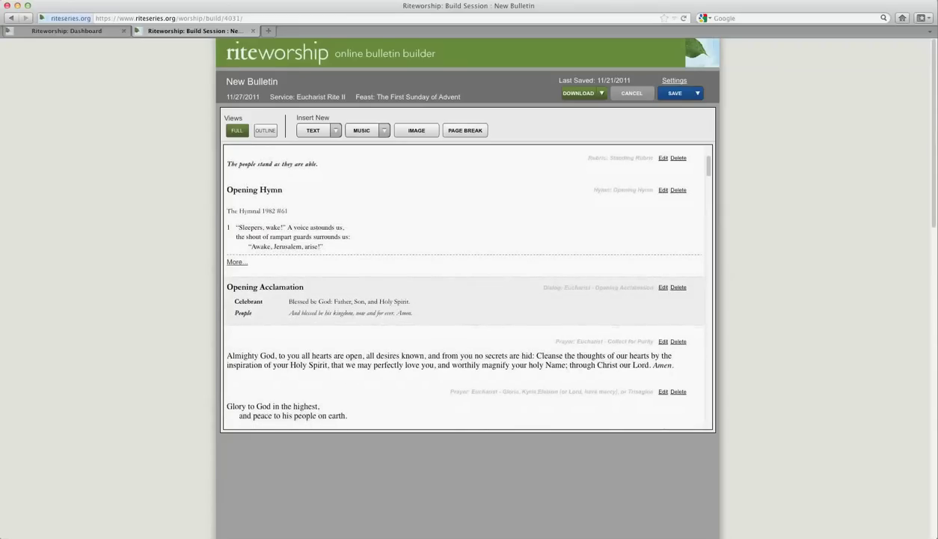
scroll(464, 285, down, 6)
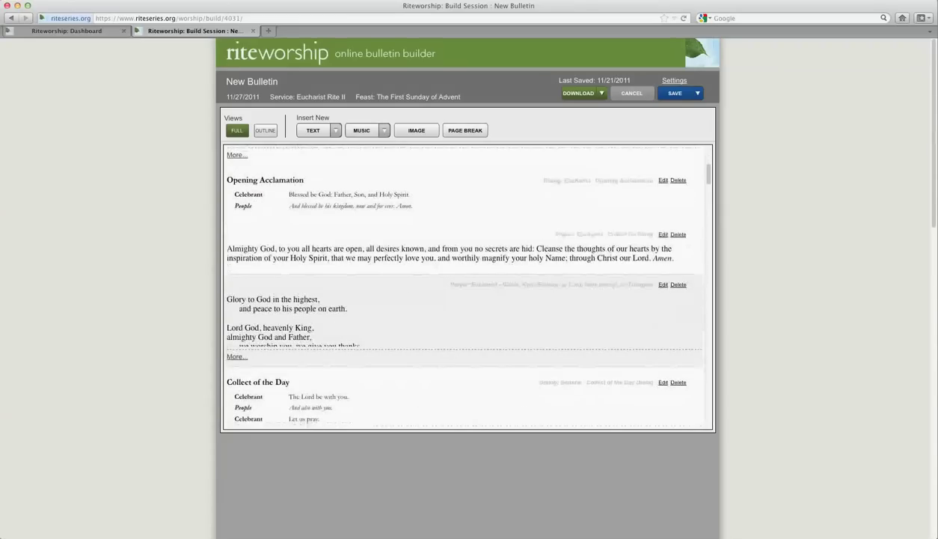
scroll(464, 285, up, 12)
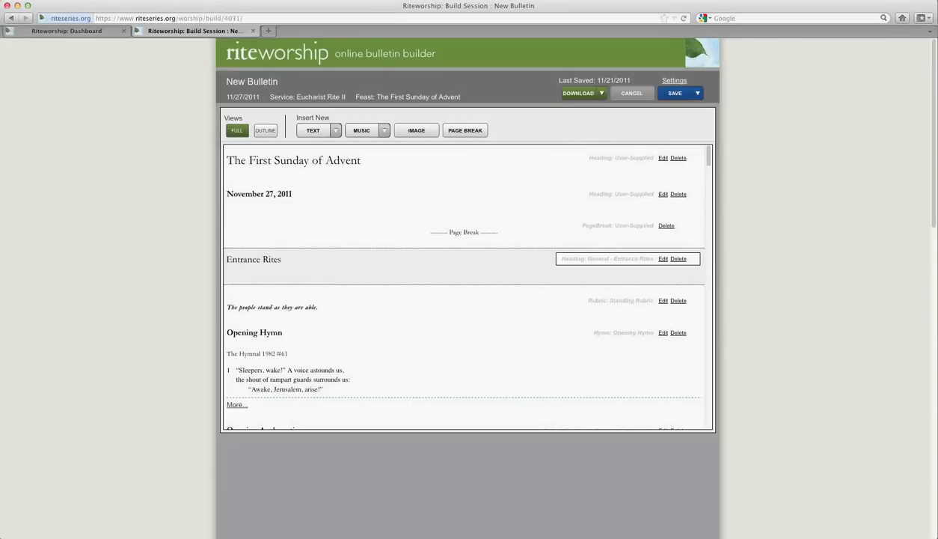
click(663, 258)
drag(418, 158, 373, 158)
text(The Gathering of God's People)
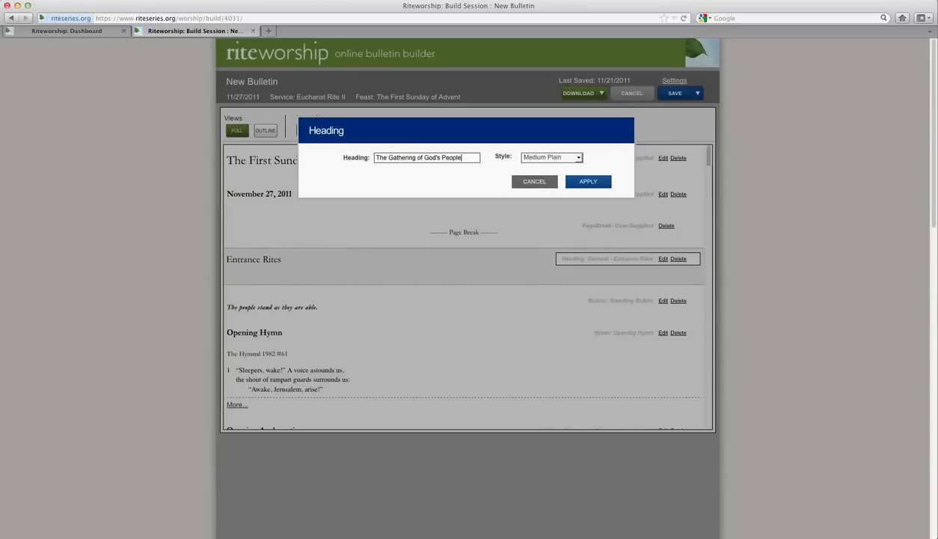
click(588, 182)
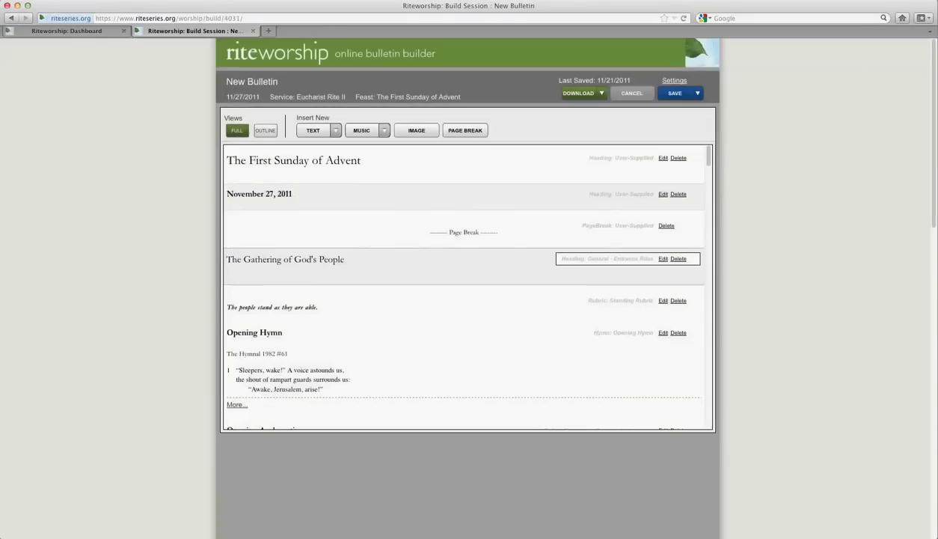
Step: Replace the opening hymn with "Lo! he comes, with clouds descending" (The Hymnal 1982 #57) and display it as music with words
scroll(464, 285, down, 3)
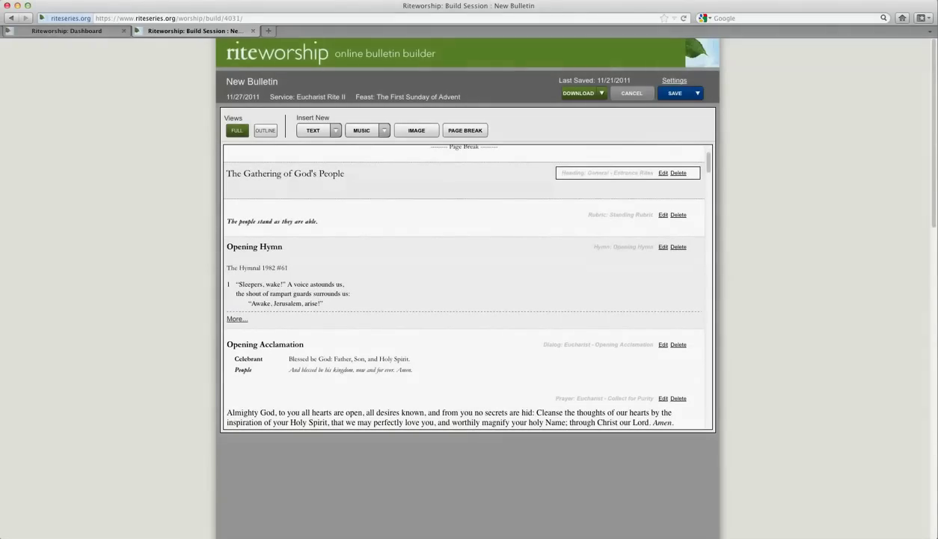
click(663, 247)
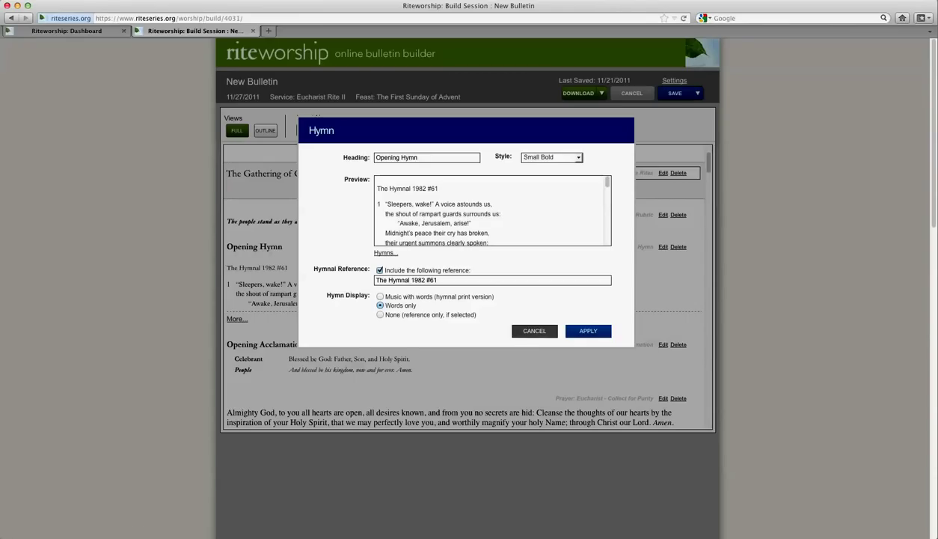
click(386, 253)
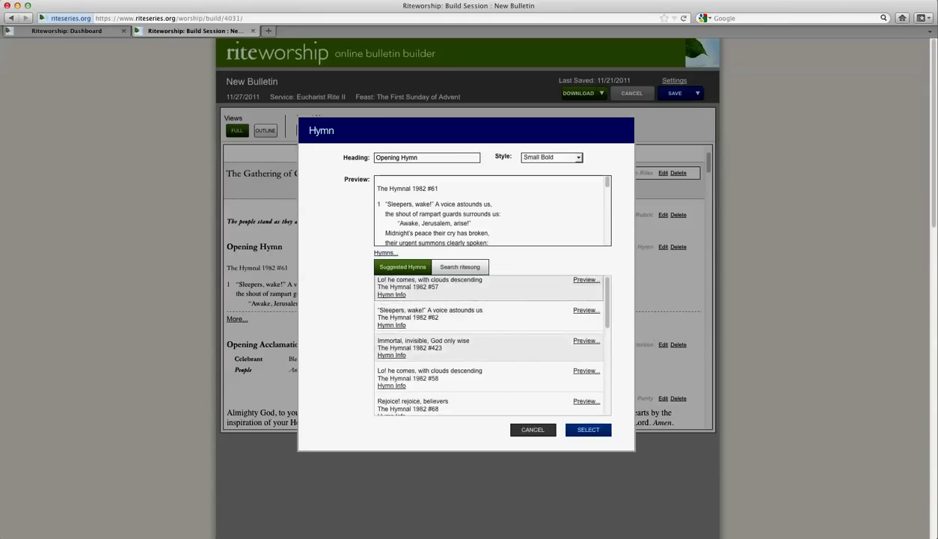
scroll(486, 344, down, 1)
scroll(486, 344, down, 6)
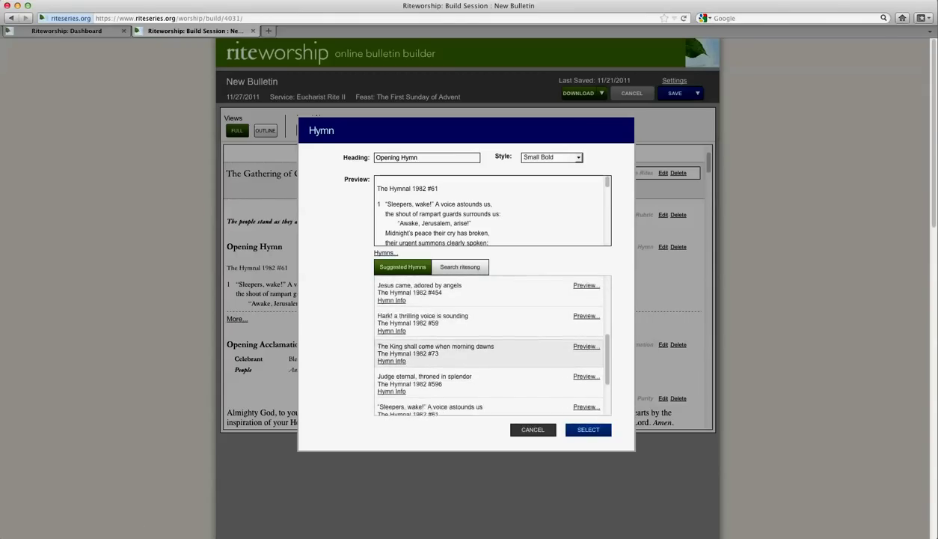
scroll(486, 344, up, 5)
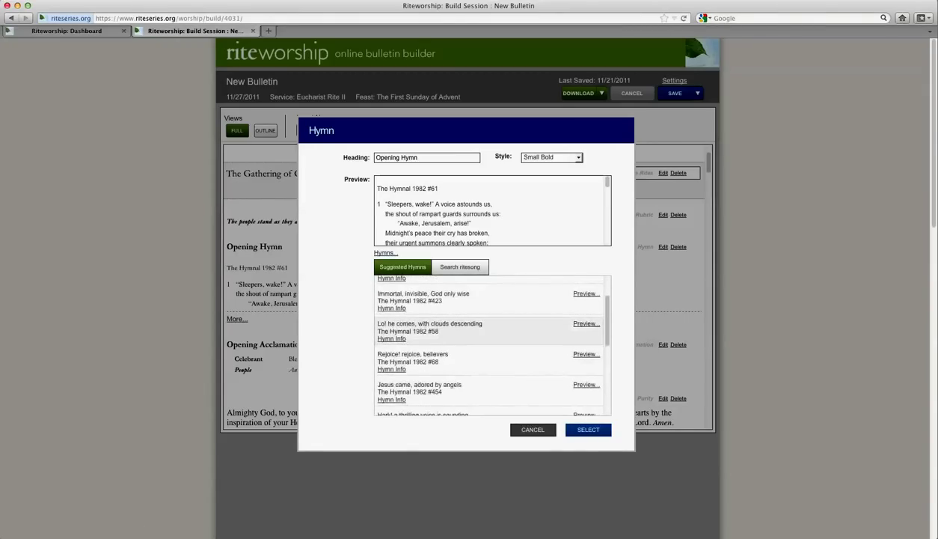
scroll(486, 344, up, 2)
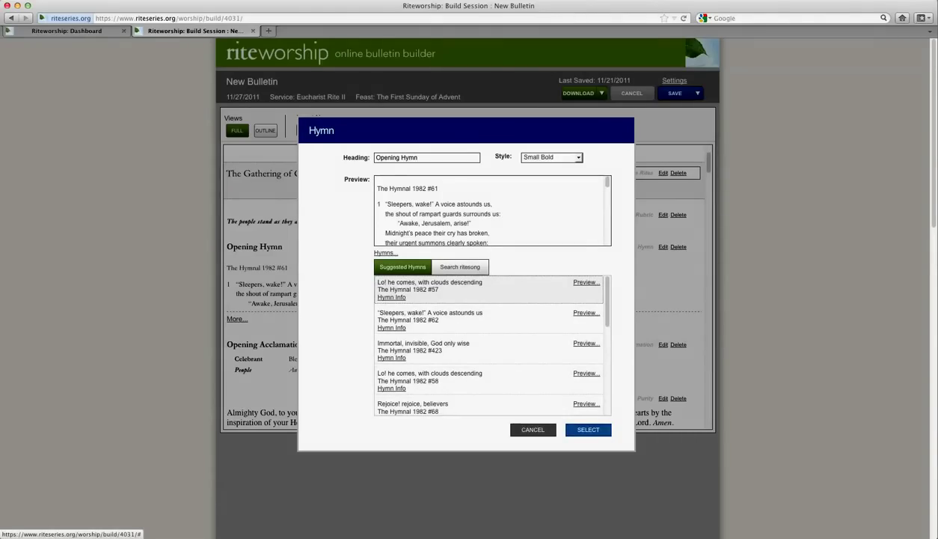
click(588, 429)
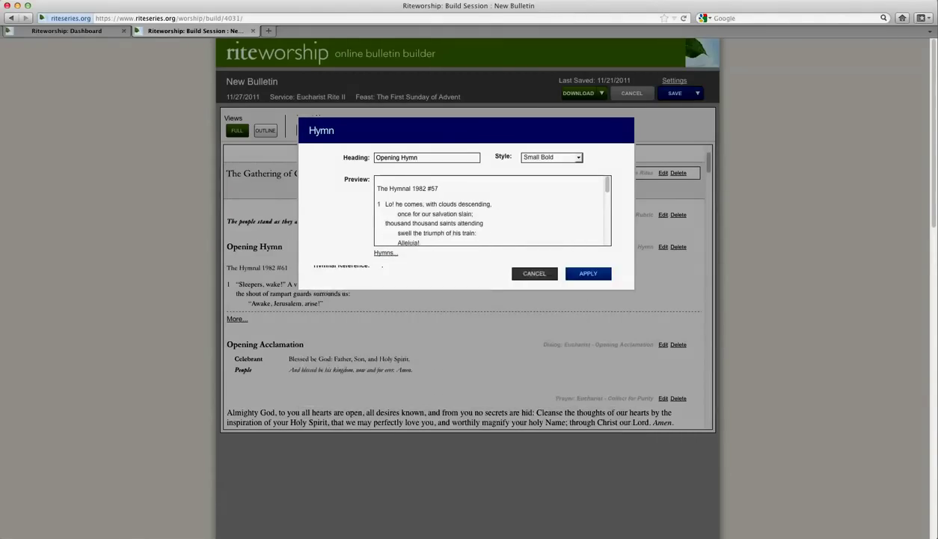
click(381, 296)
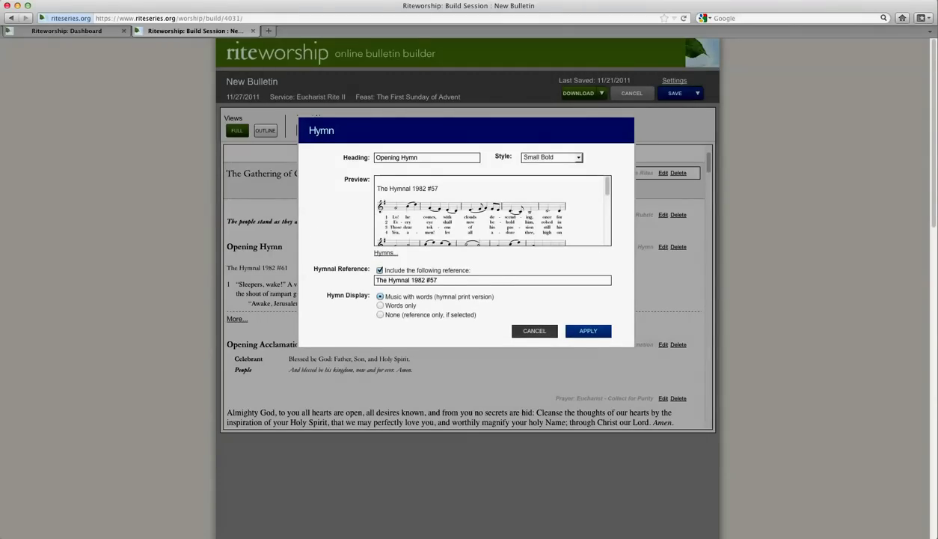
Step: Extend the opening hymn's heading with "- Lo, he comes with clouds descending" and shorten its hymnal reference to "The Hymnal #57"
text(- Lo, he comes with clouds)
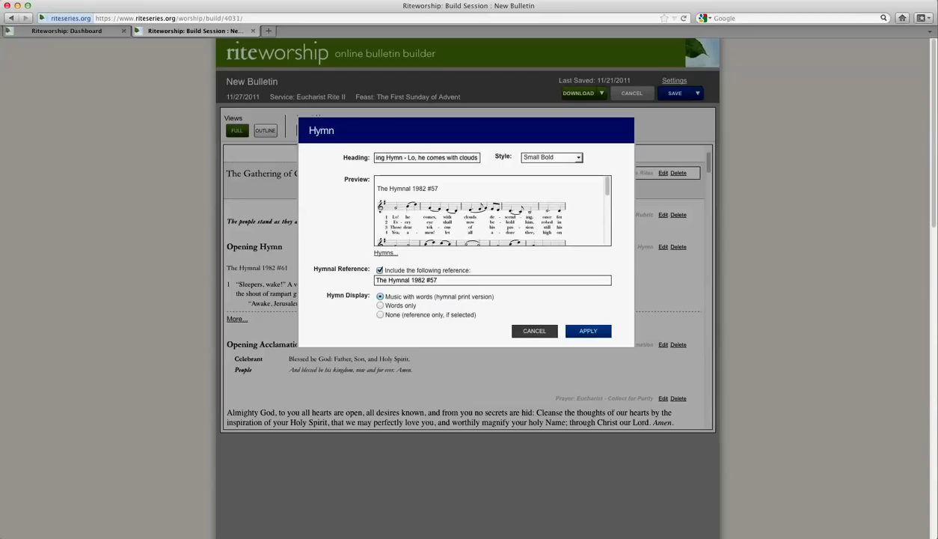
text( descending)
double_click(418, 279)
key(BackSpace)
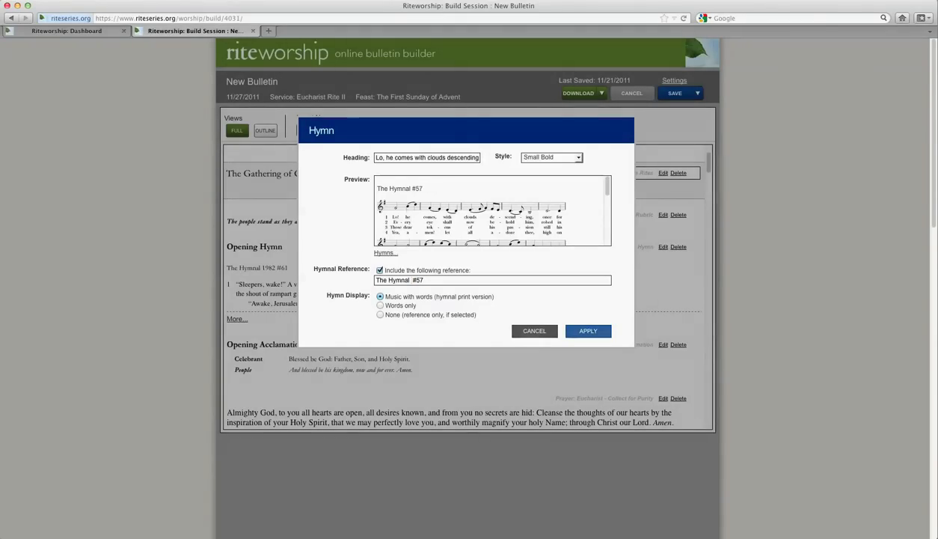
click(588, 330)
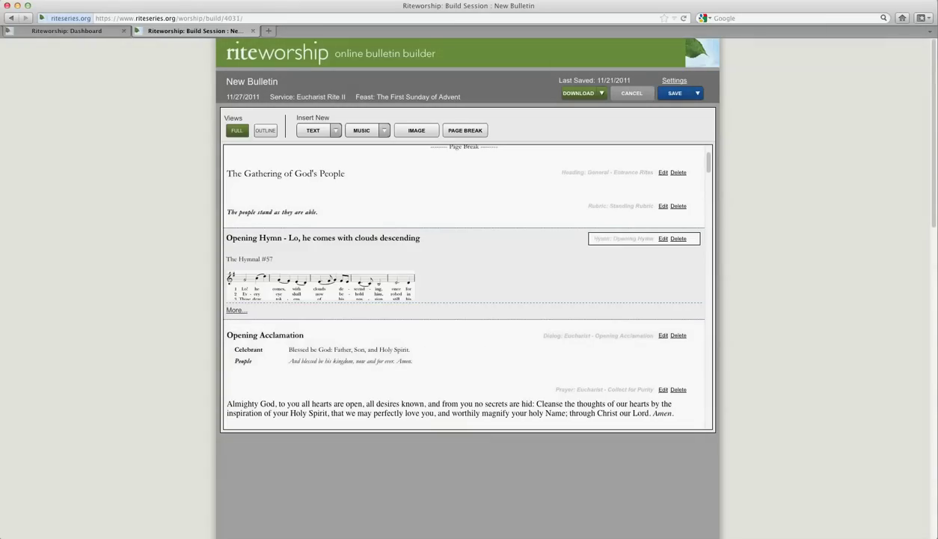
click(236, 310)
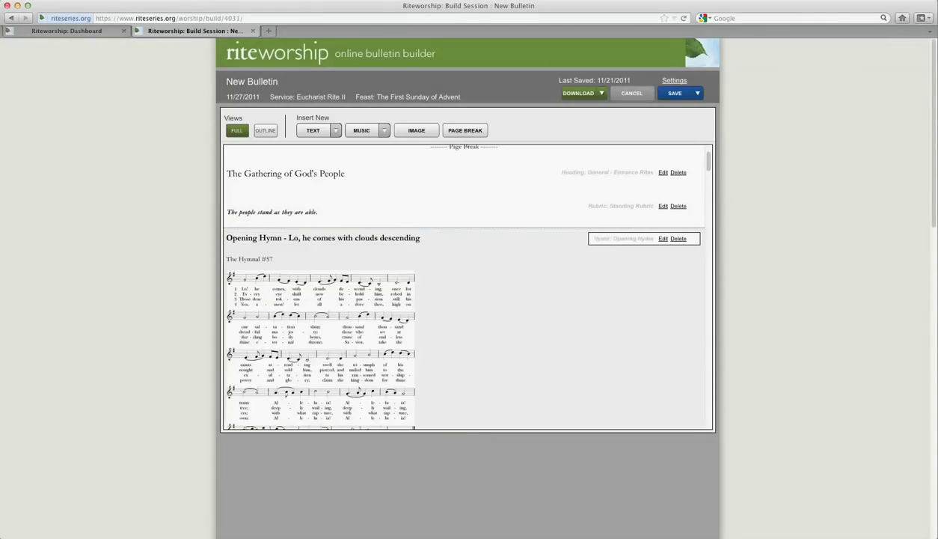
scroll(464, 285, down, 3)
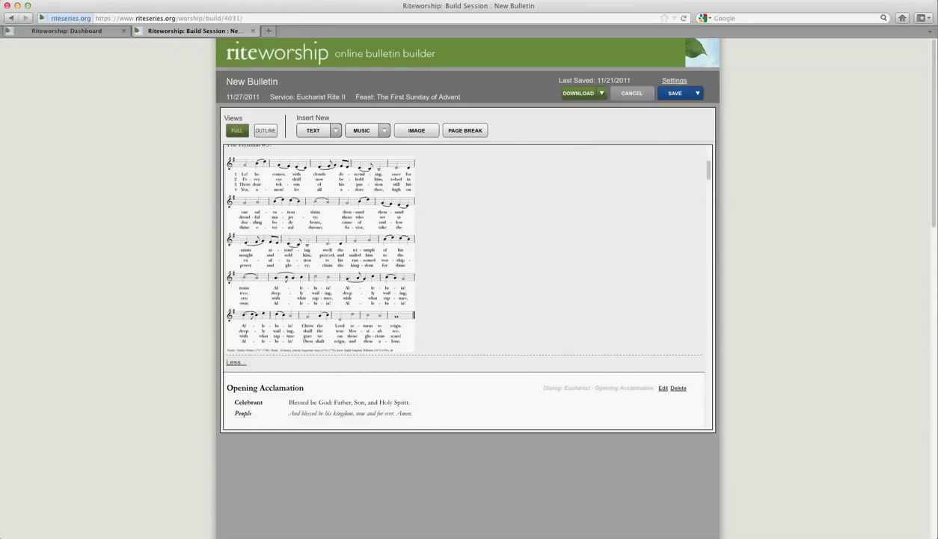
Step: Replace the Prayers of the People text with the suggested prayer BCP 387: Form III
scroll(466, 287, down, 10)
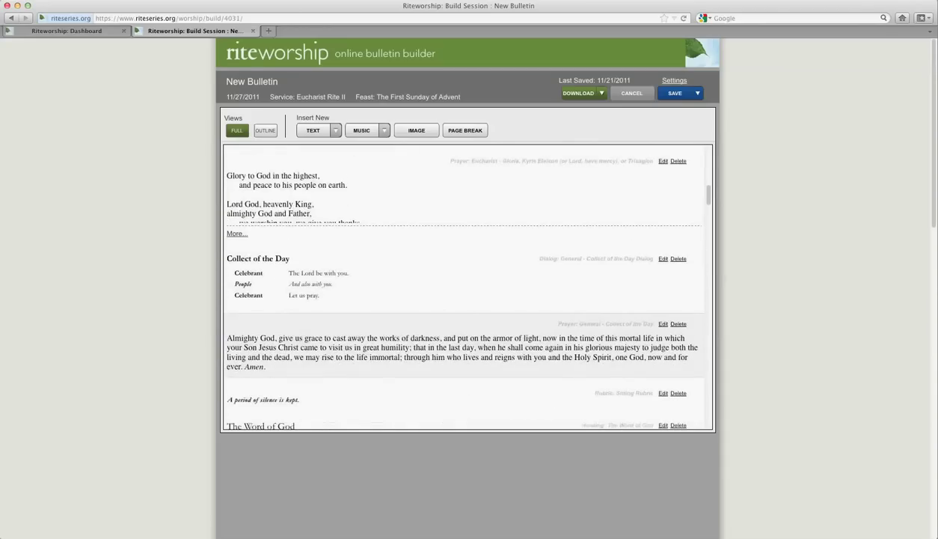
scroll(466, 287, down, 10)
scroll(466, 287, down, 5)
scroll(466, 286, down, 5)
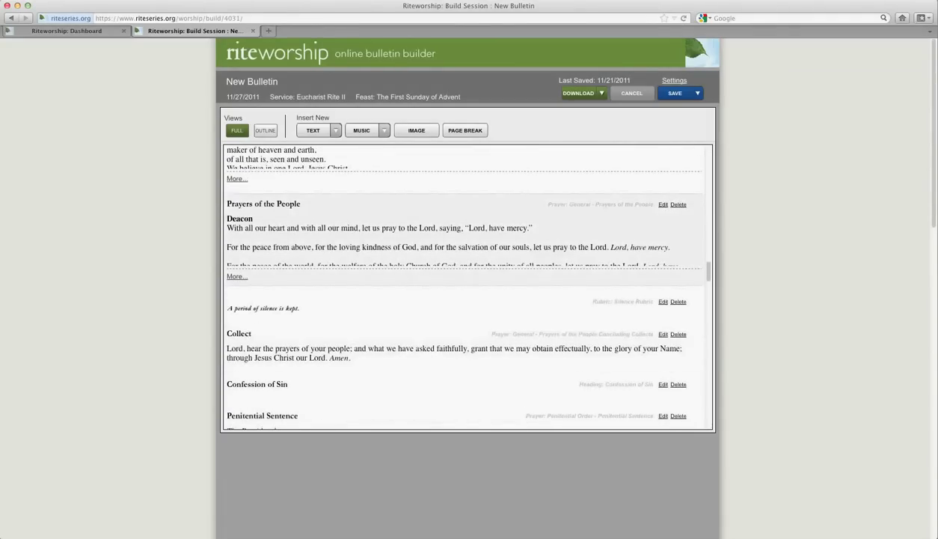
click(663, 204)
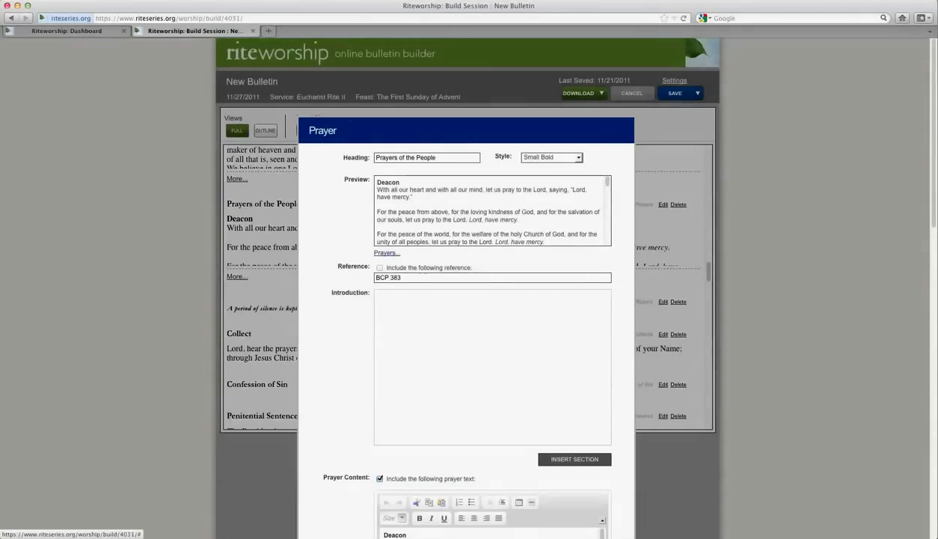
click(387, 252)
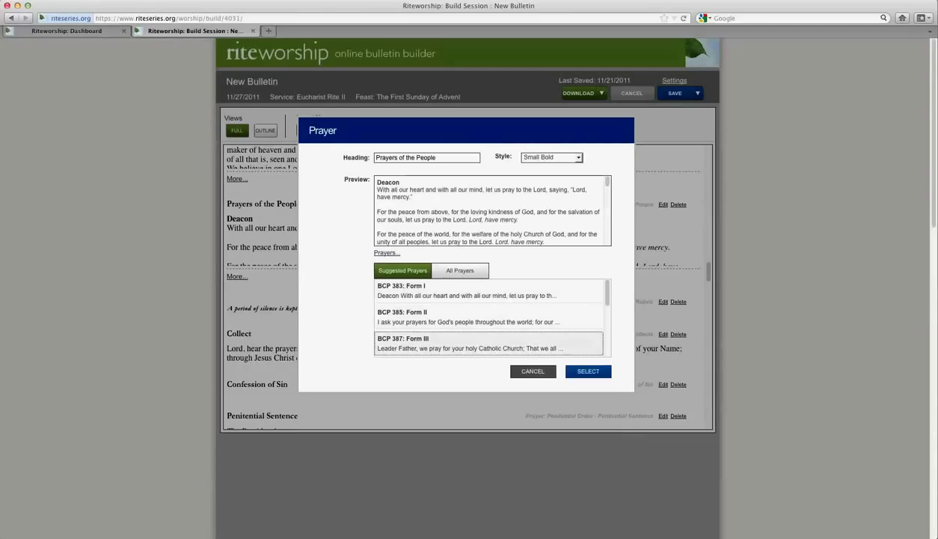
click(449, 343)
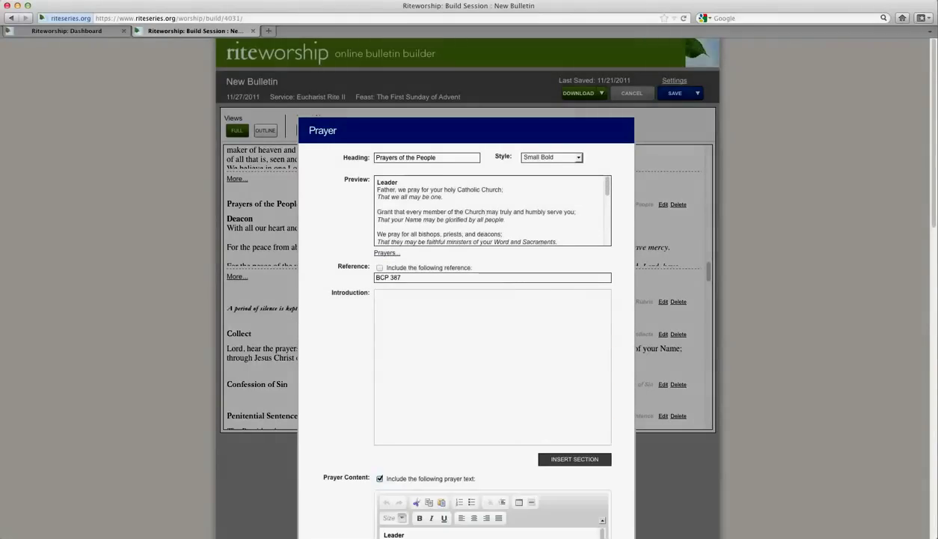
Step: Read through the Form III prayer text and apply it to the bulletin
scroll(469, 284, down, 5)
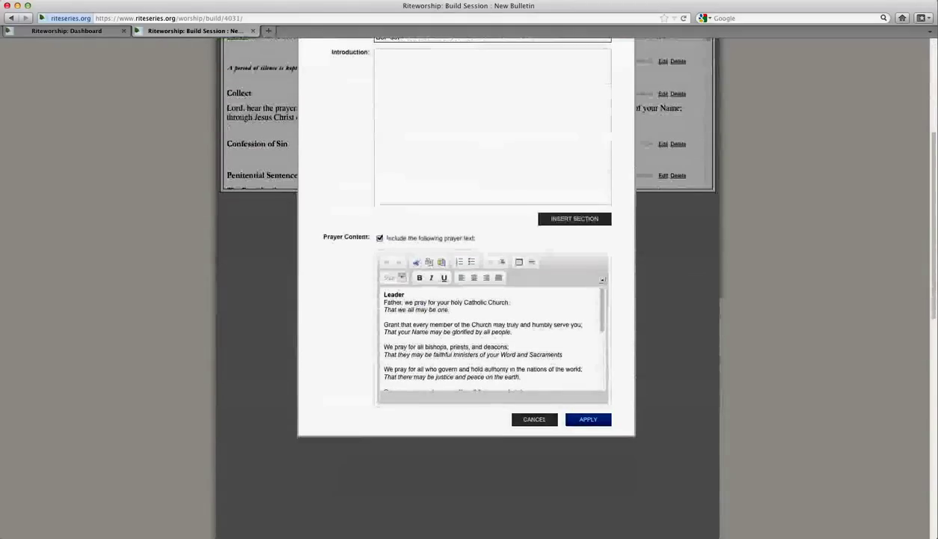
click(484, 337)
scroll(484, 337, down, 2)
scroll(484, 336, down, 5)
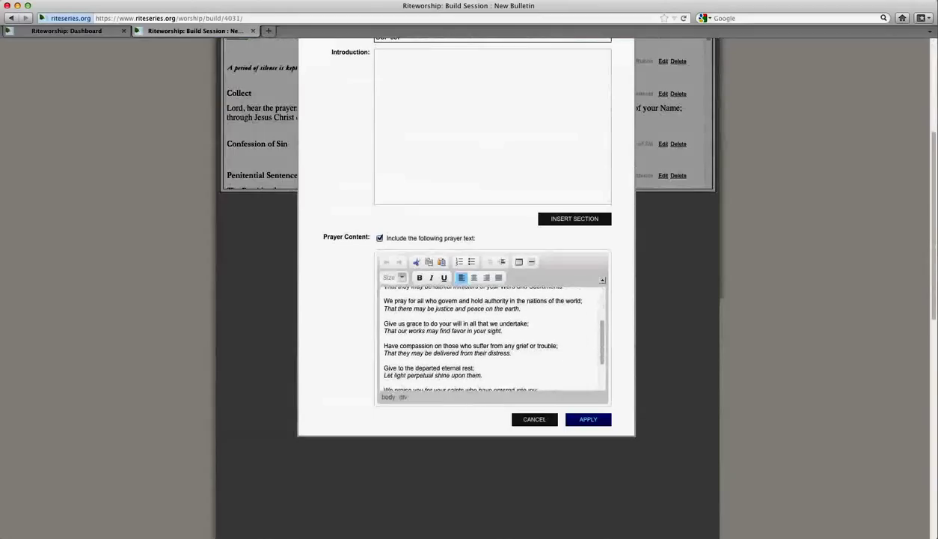
scroll(484, 337, up, 6)
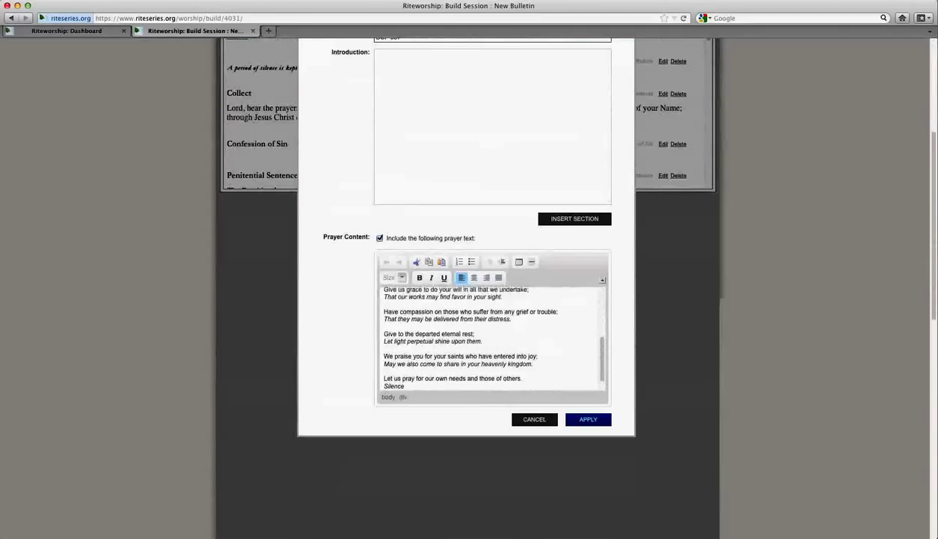
scroll(484, 337, up, 1)
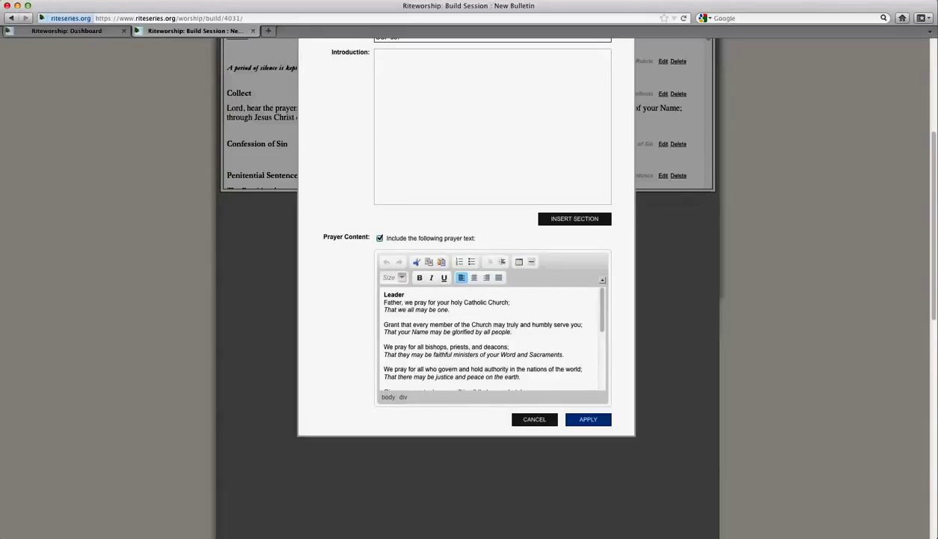
click(588, 419)
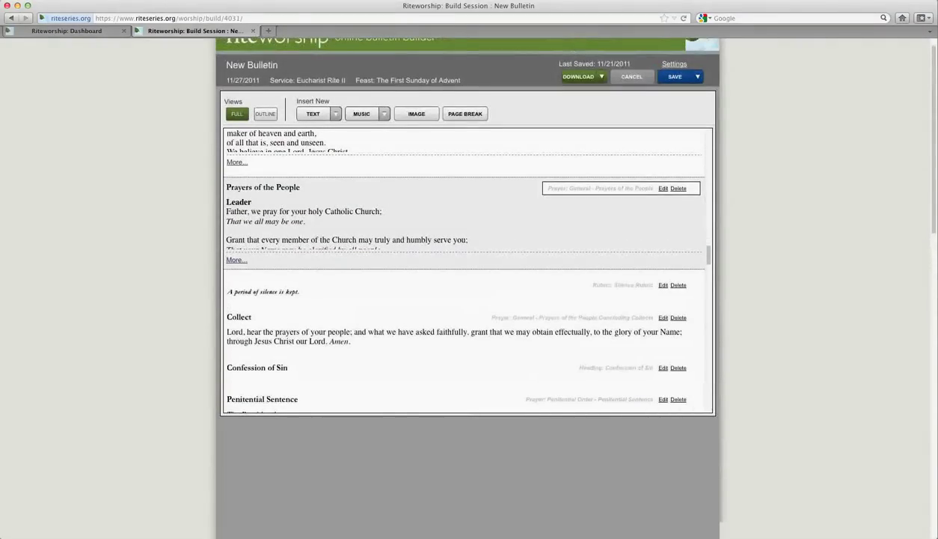
Step: Expand the full Prayers of the People text and delete the Penitential Sentence section under Confession of Sin
click(236, 259)
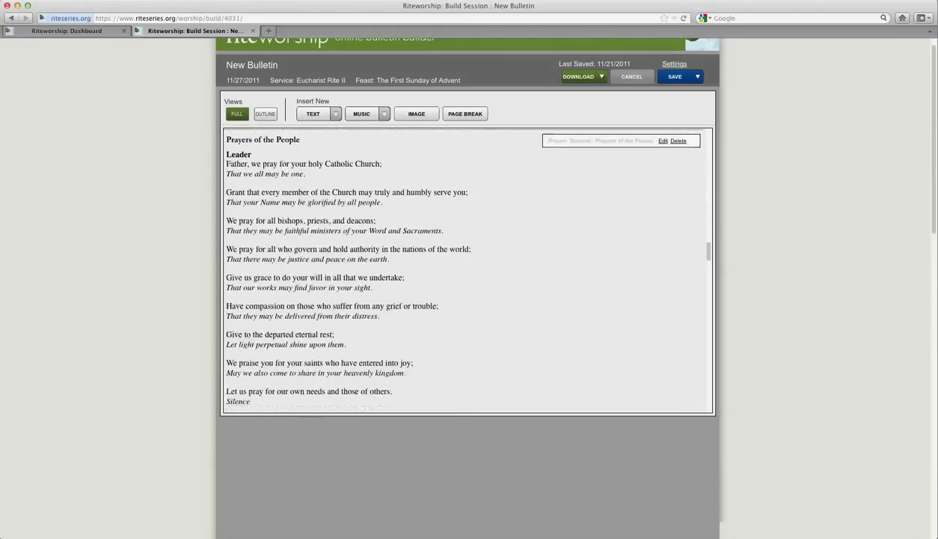
scroll(464, 270, down, 3)
scroll(464, 269, down, 2)
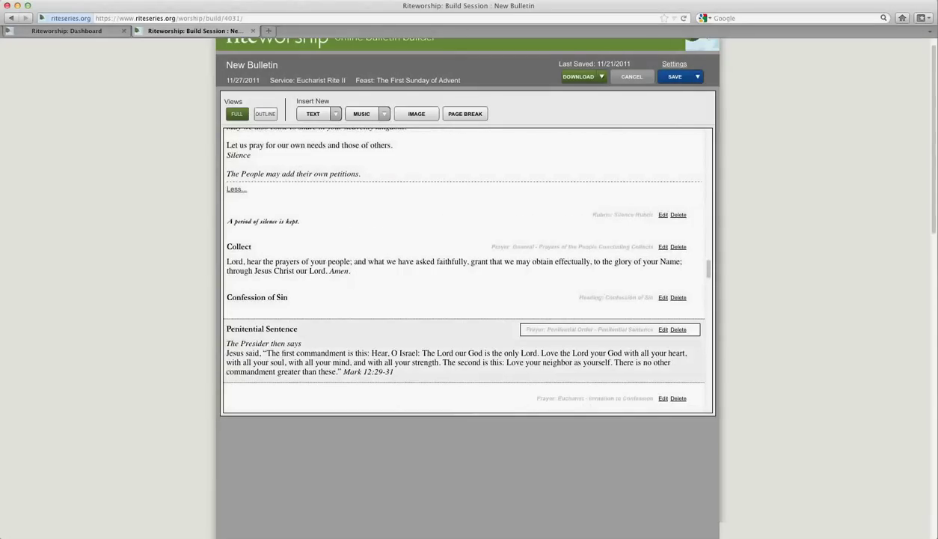
click(678, 330)
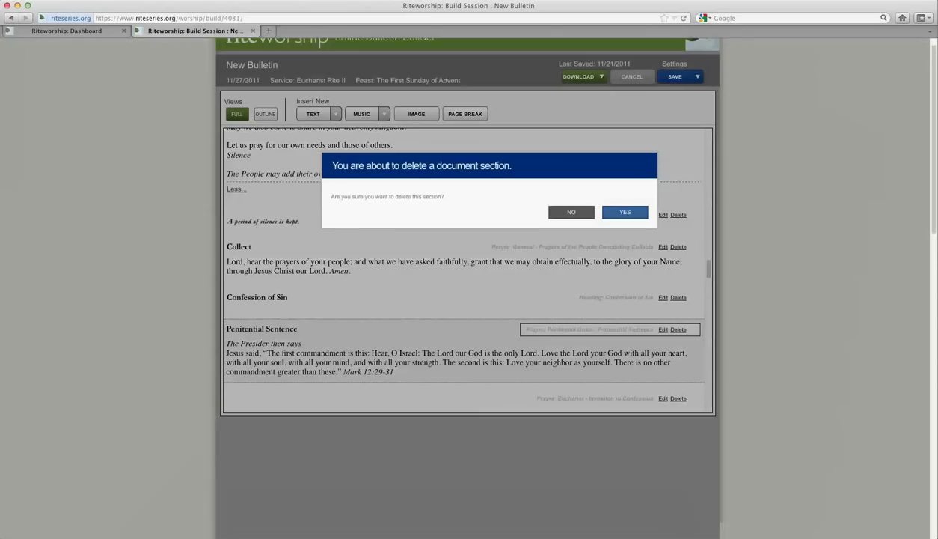
click(625, 211)
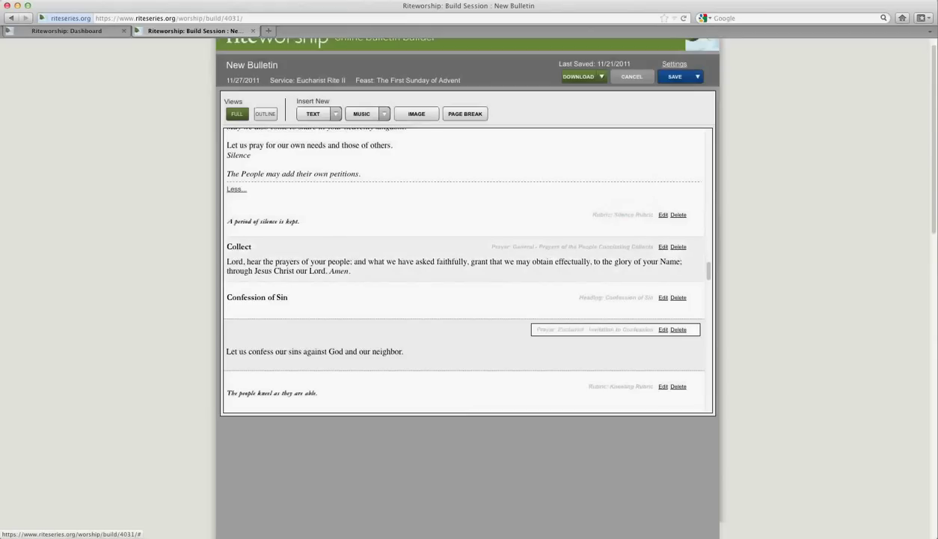
Step: Save the changes made to the bulletin so far
scroll(464, 262, down, 3)
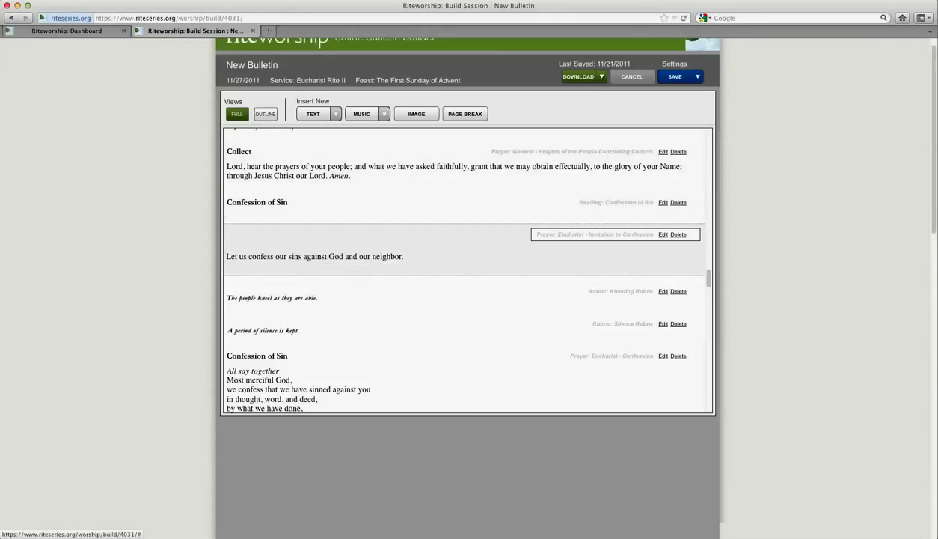
click(697, 76)
click(659, 88)
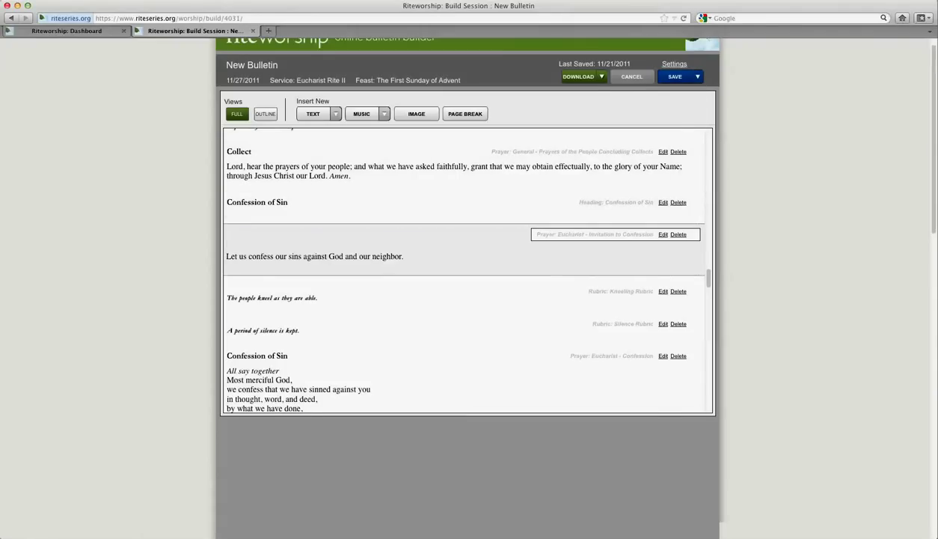
Step: Start a new image below the heading The First Sunday of Advent, using church_clipart_white.gif from the existing images
scroll(464, 269, down, 5)
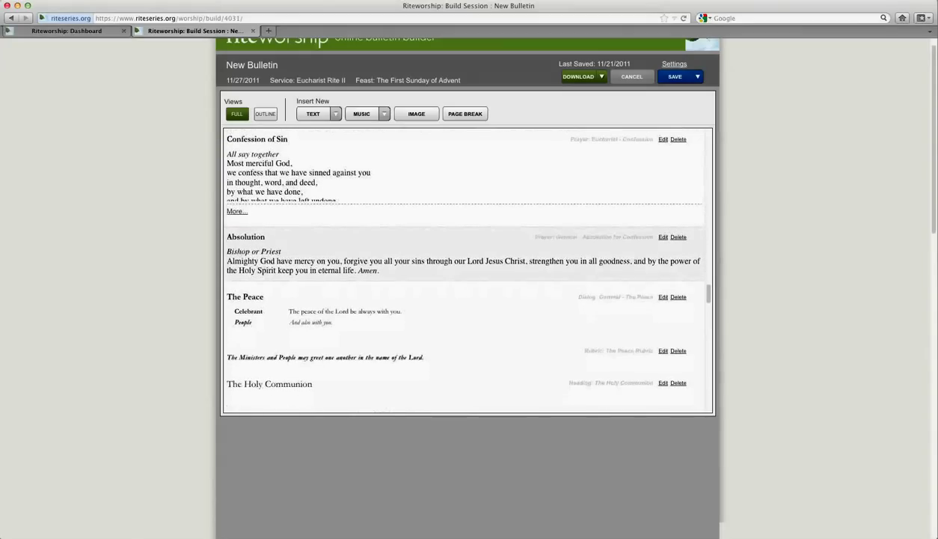
scroll(464, 269, down, 1)
scroll(464, 269, up, 10)
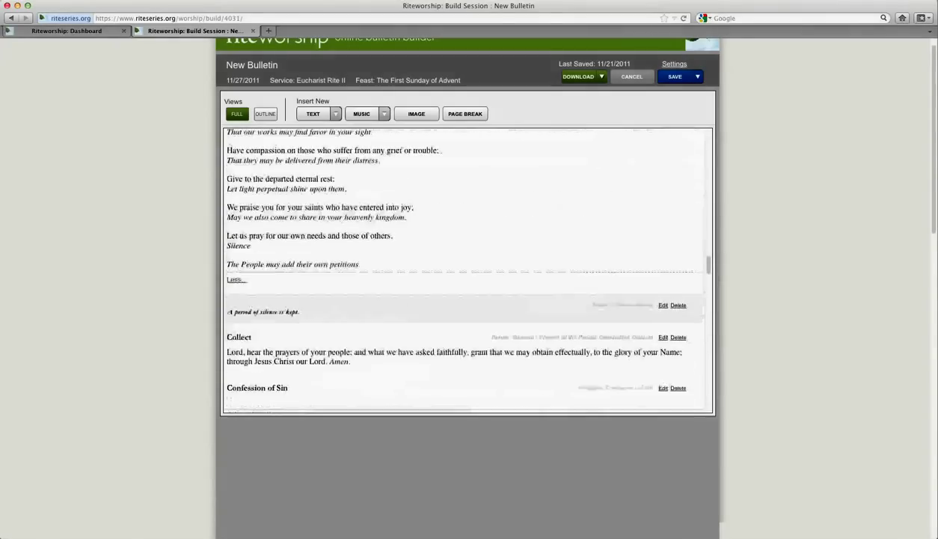
scroll(464, 270, up, 15)
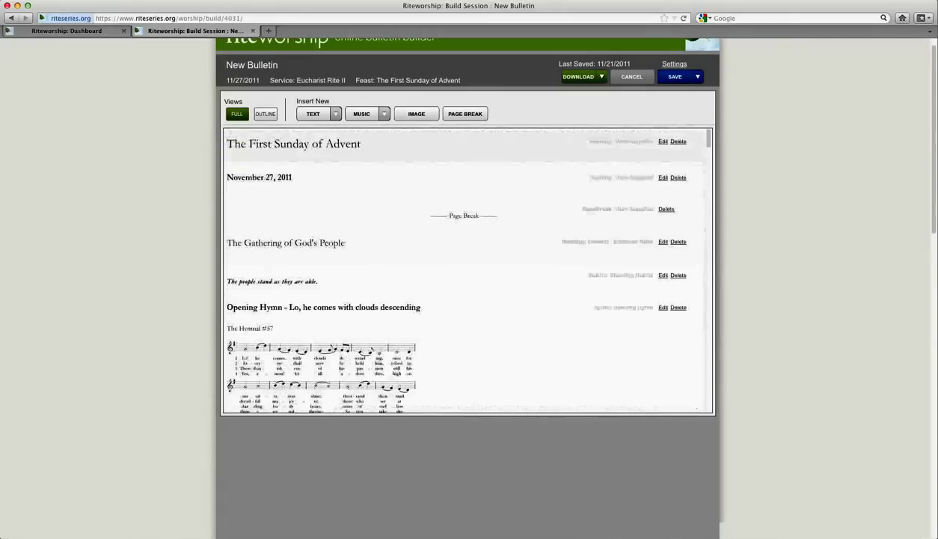
click(419, 145)
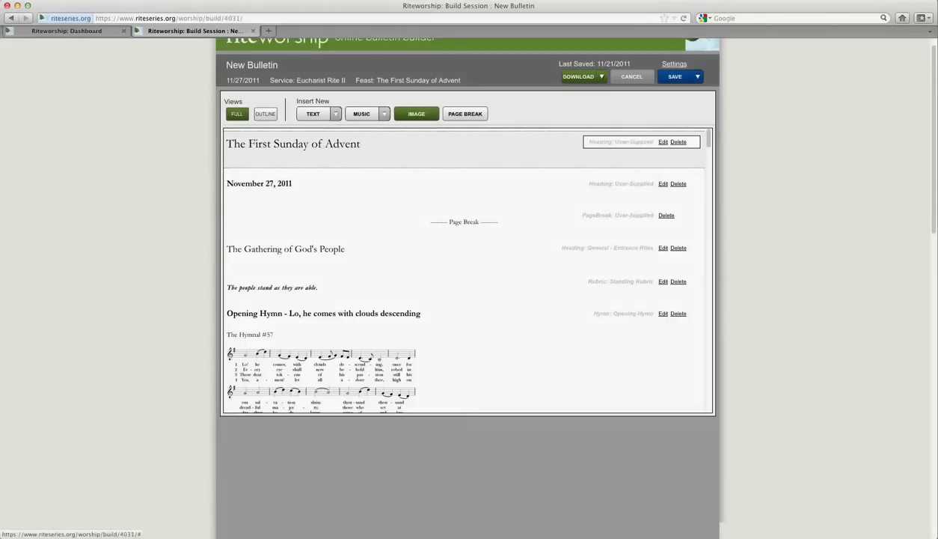
click(417, 114)
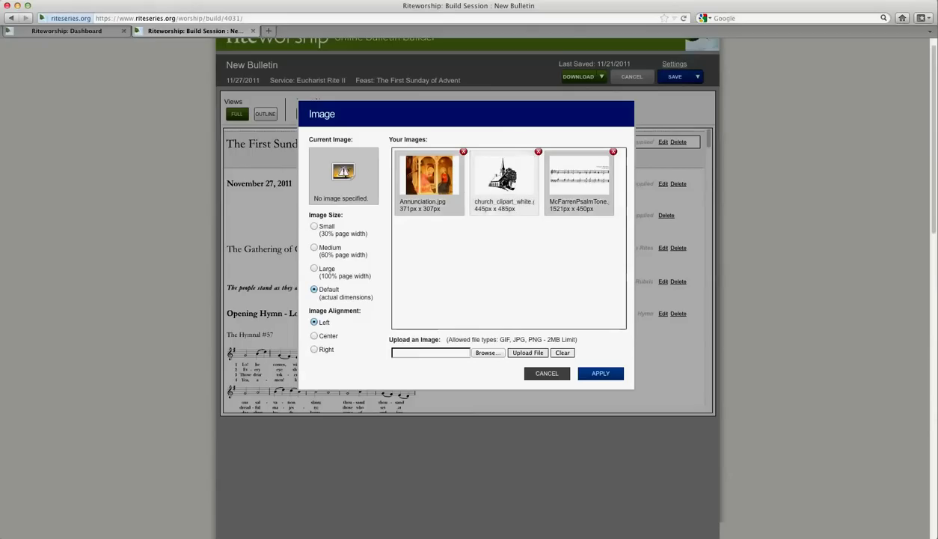
click(504, 176)
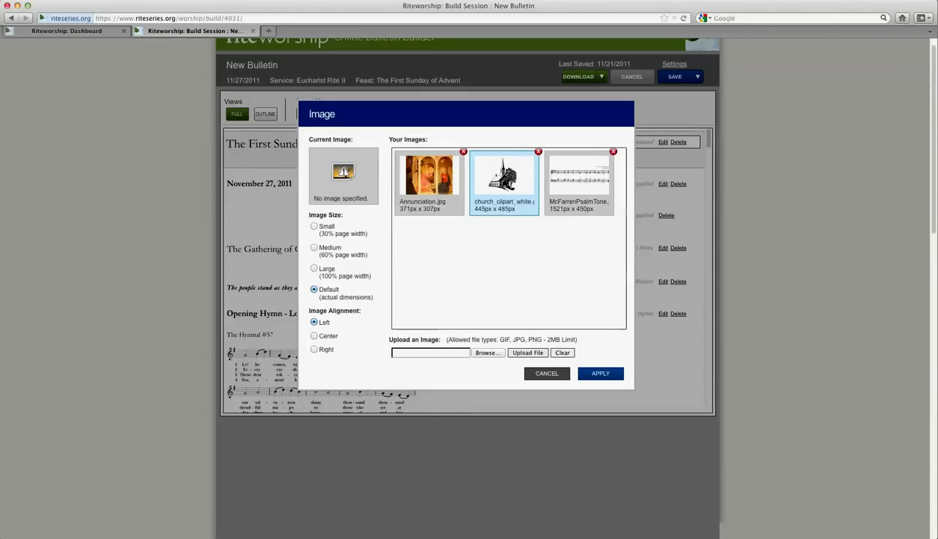
Step: Set the church clip art to Medium (60% page width) with Center alignment and apply it to the bulletin
click(315, 247)
click(315, 336)
click(488, 353)
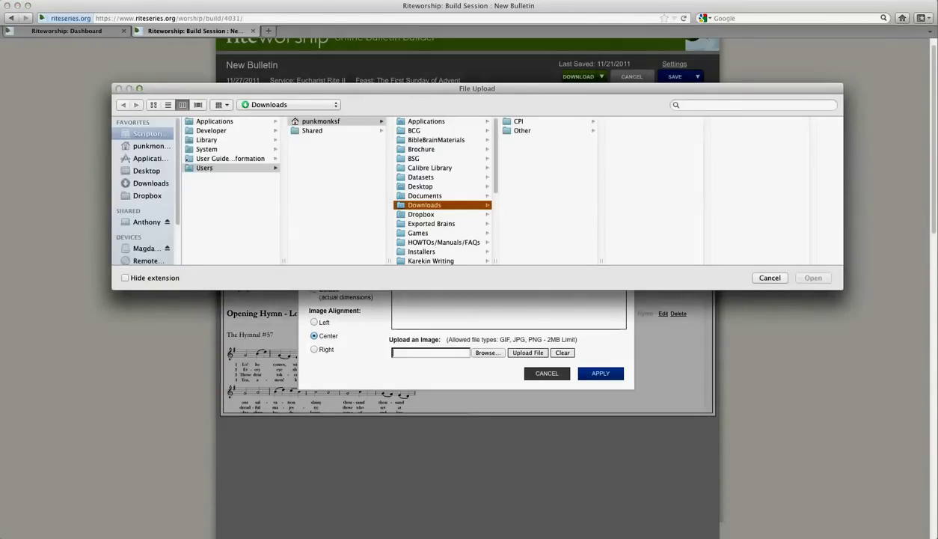
key(Escape)
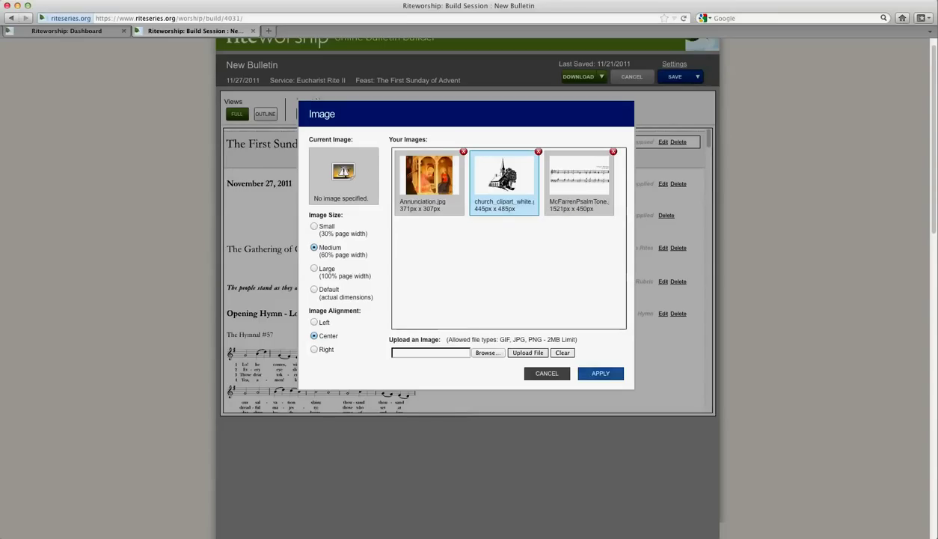
click(600, 374)
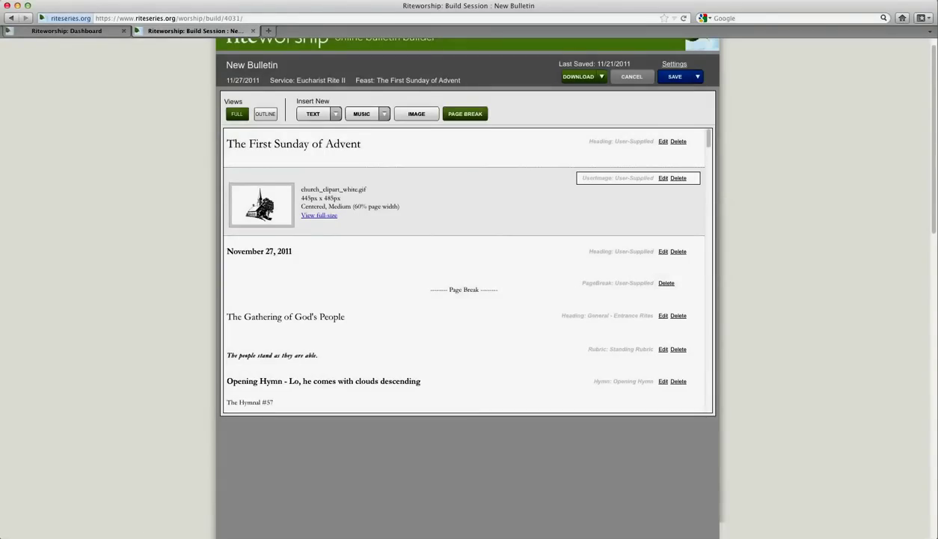
Step: Insert a new hymn section of the type Hymn directly after the Communion Hymn
scroll(463, 241, down, 2)
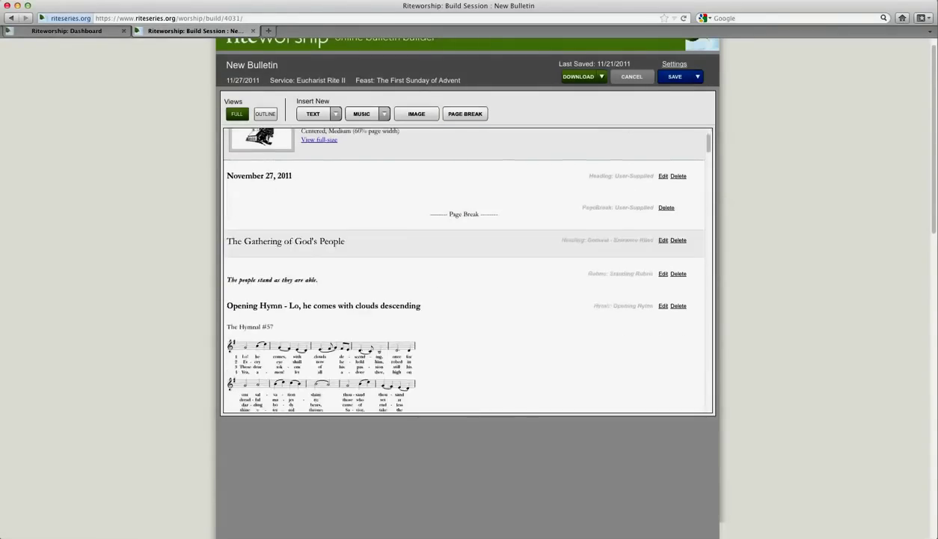
scroll(464, 269, down, 2)
scroll(464, 269, down, 8)
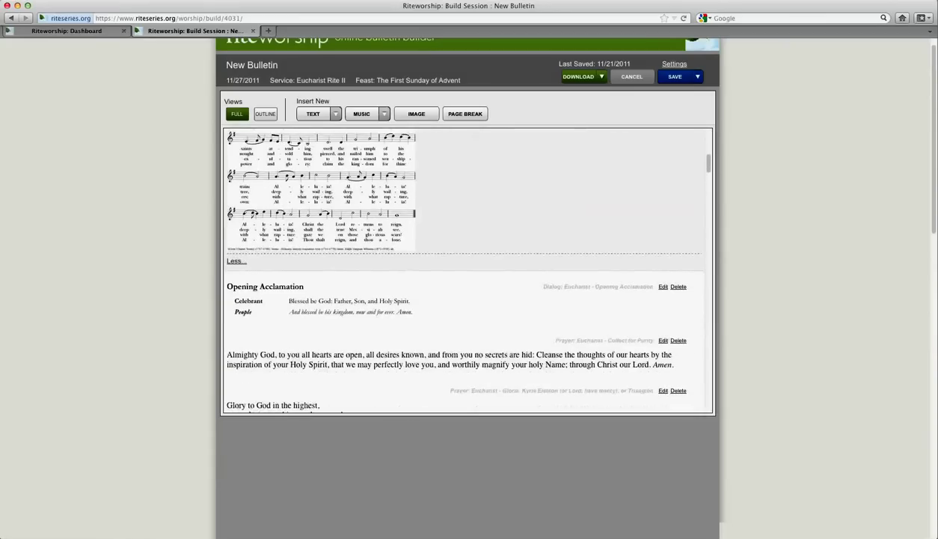
scroll(464, 269, down, 15)
scroll(464, 269, down, 15)
scroll(464, 270, down, 12)
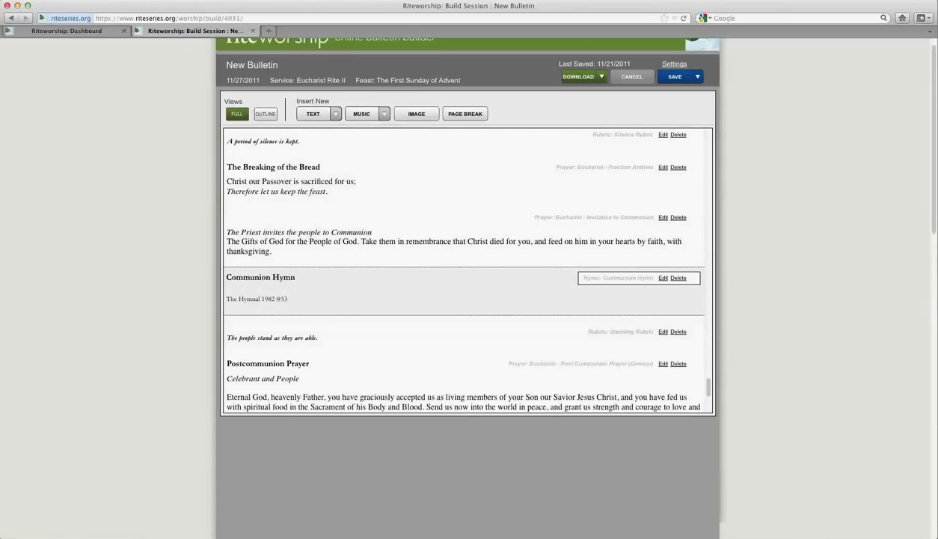
mouse_move(384, 113)
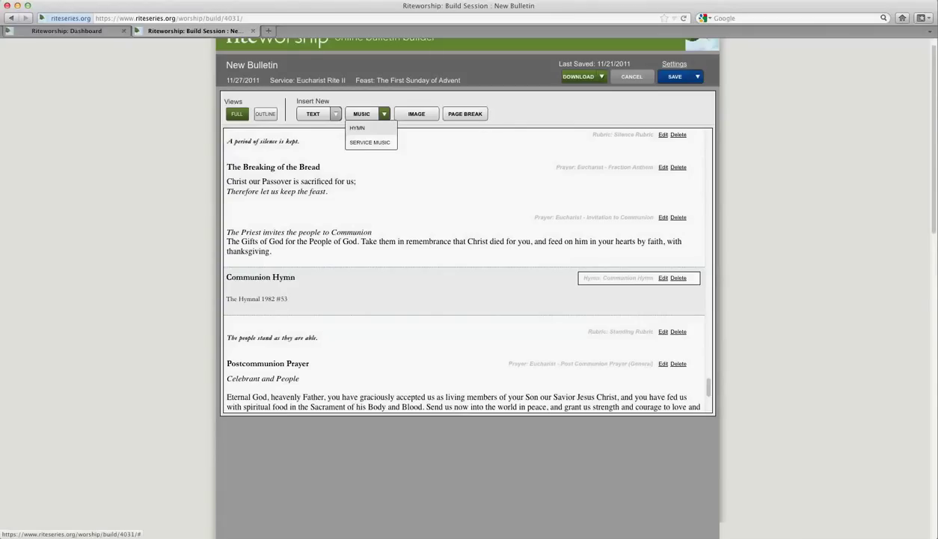
click(357, 128)
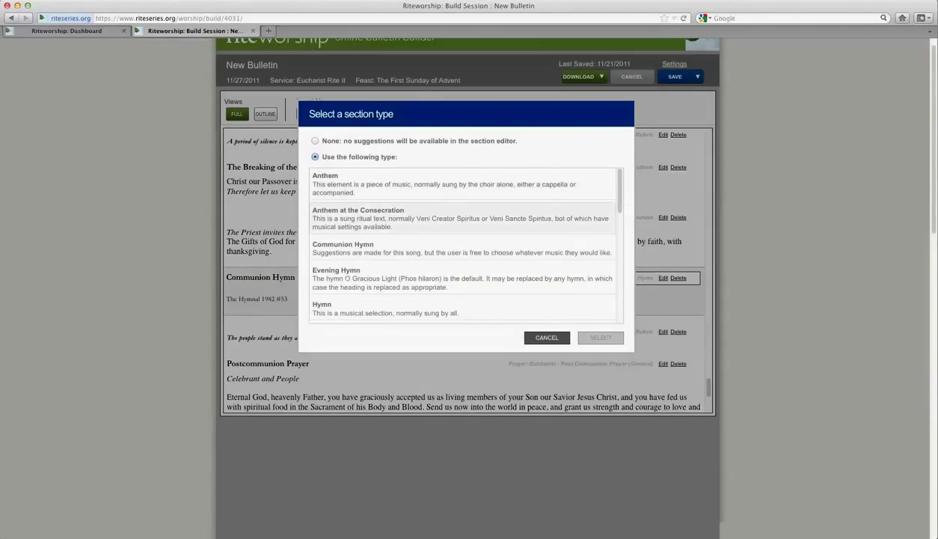
click(461, 308)
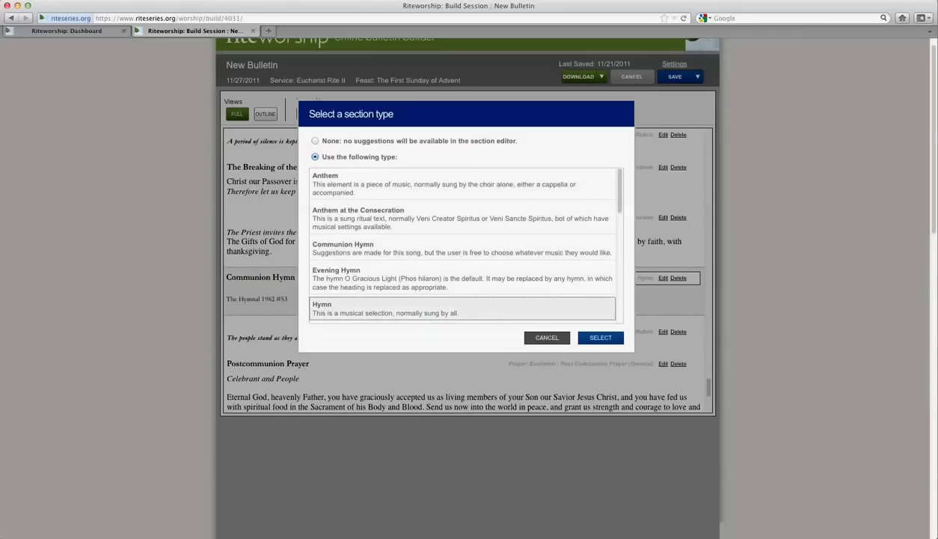
scroll(464, 247, down, 3)
scroll(464, 247, down, 5)
scroll(464, 247, up, 4)
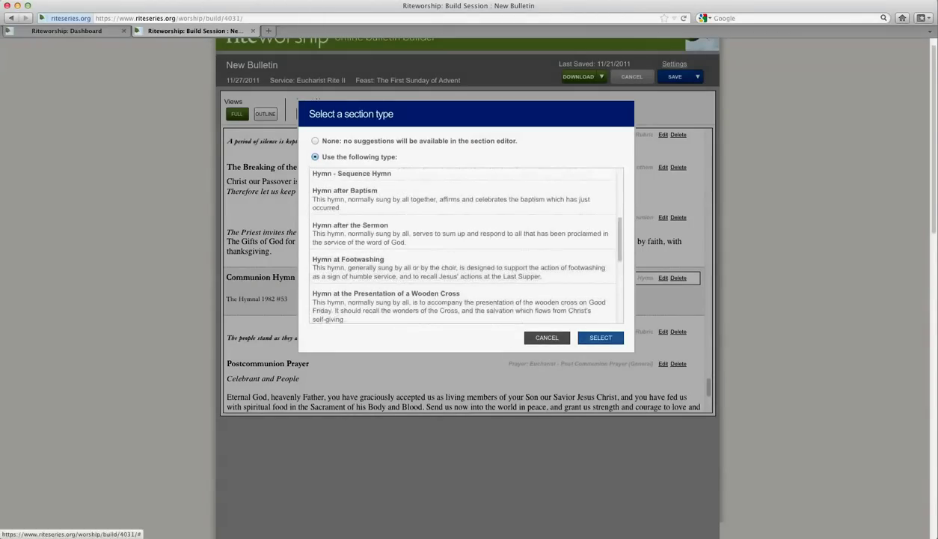
click(547, 337)
click(662, 278)
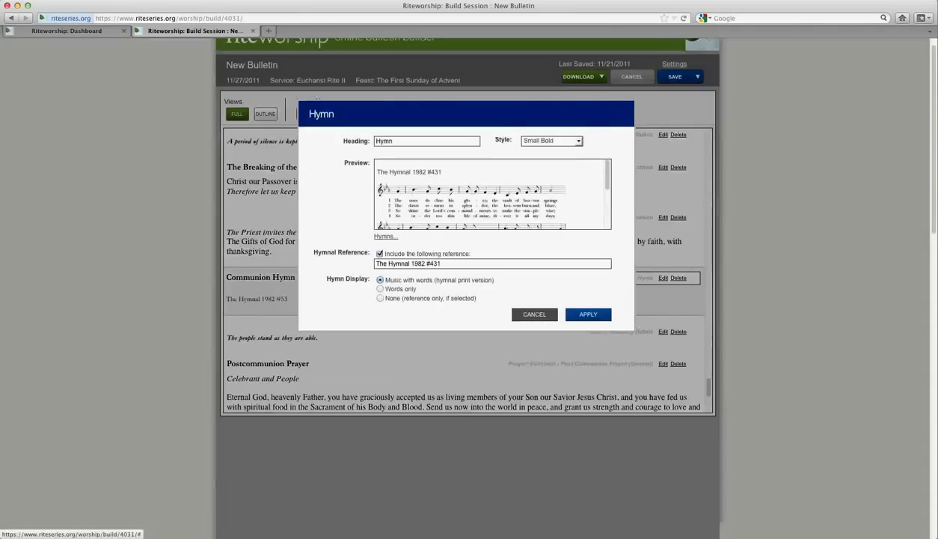
Step: Search ritesong in all books for hymn number 157 for the new Hymn section
click(386, 236)
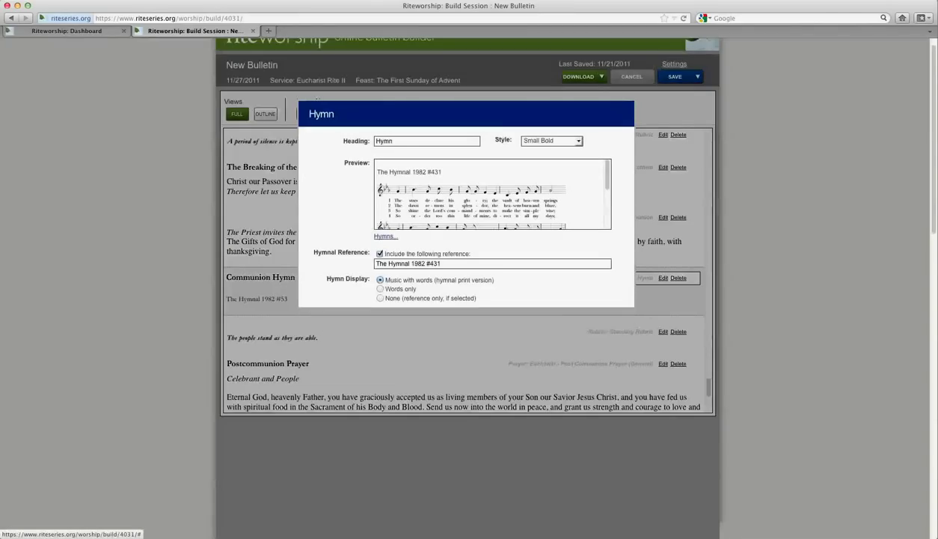
click(460, 250)
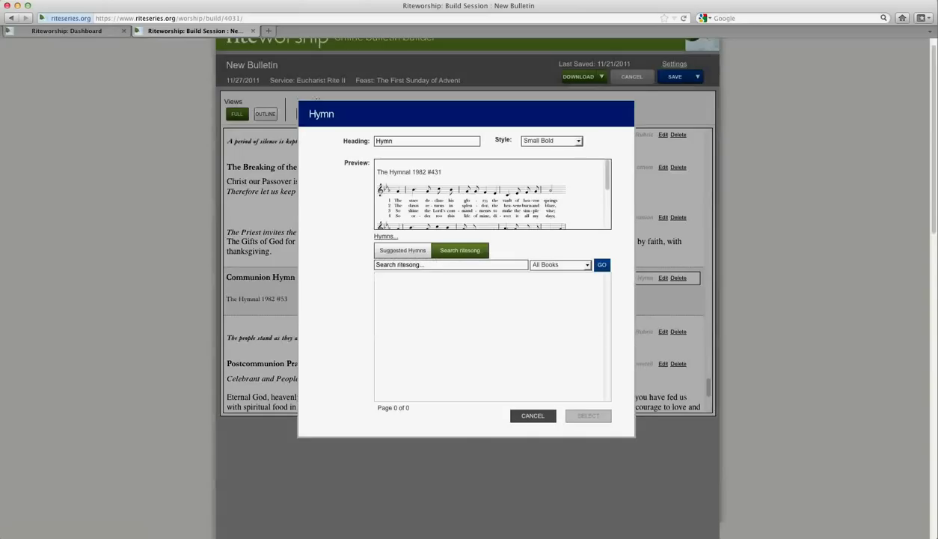
click(443, 265)
text(157)
key(Return)
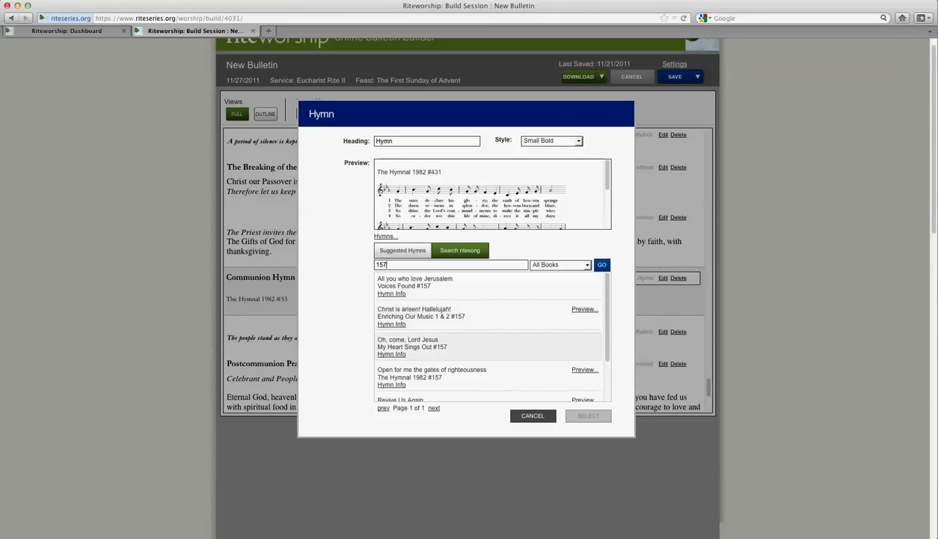
Step: Choose Oh, come, Lord Jesus from My Heart Sings Out #157 for the new Hymn section
click(487, 346)
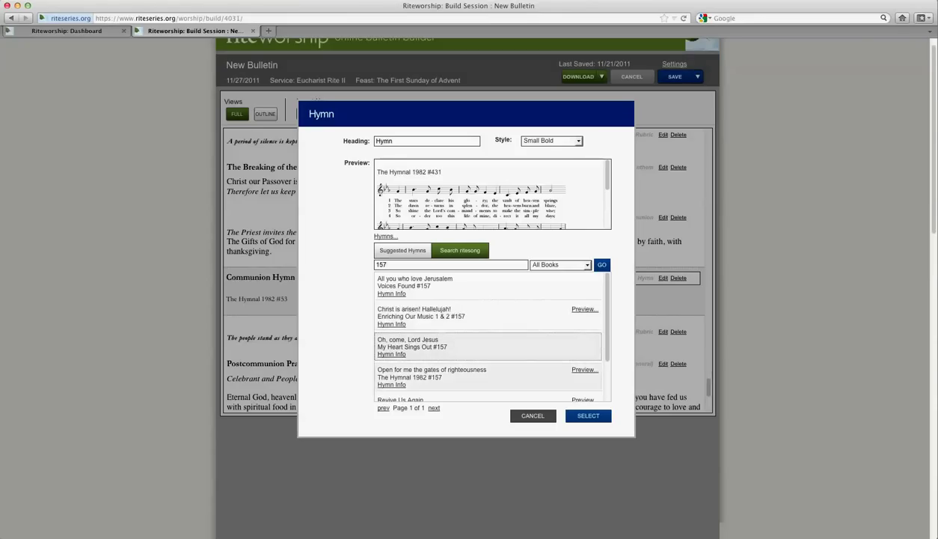
click(588, 377)
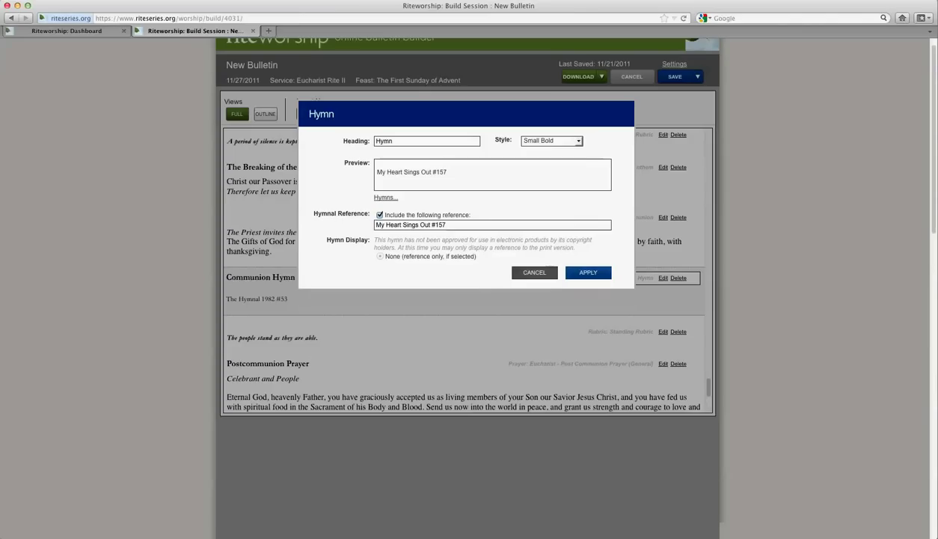
Step: Set the hymn to Open for me the gates of righteousness, The Hymnal 1982 #157, and apply it to the bulletin
click(588, 272)
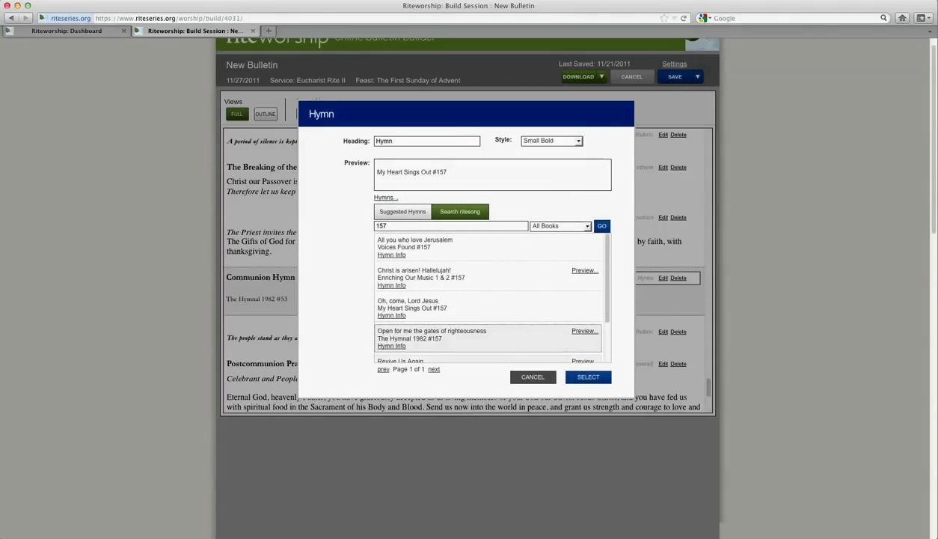
click(588, 376)
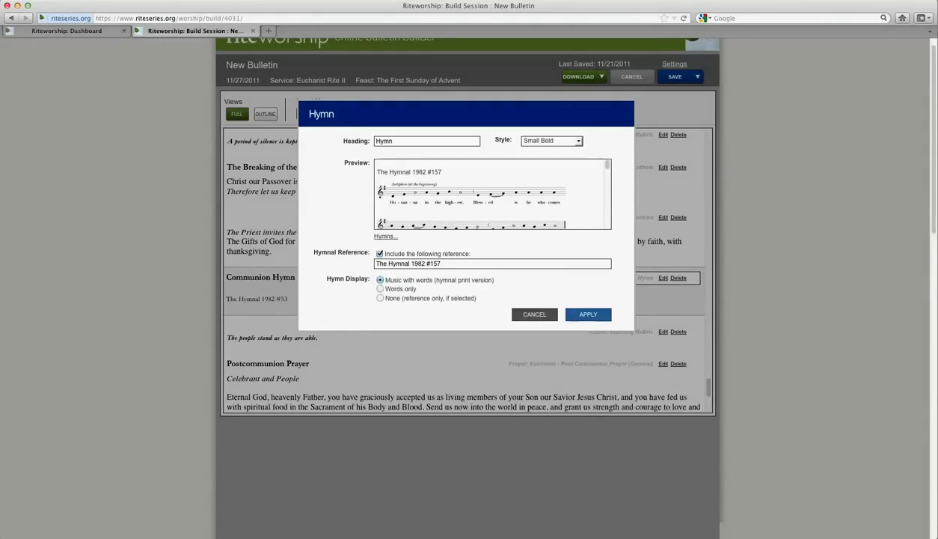
click(588, 314)
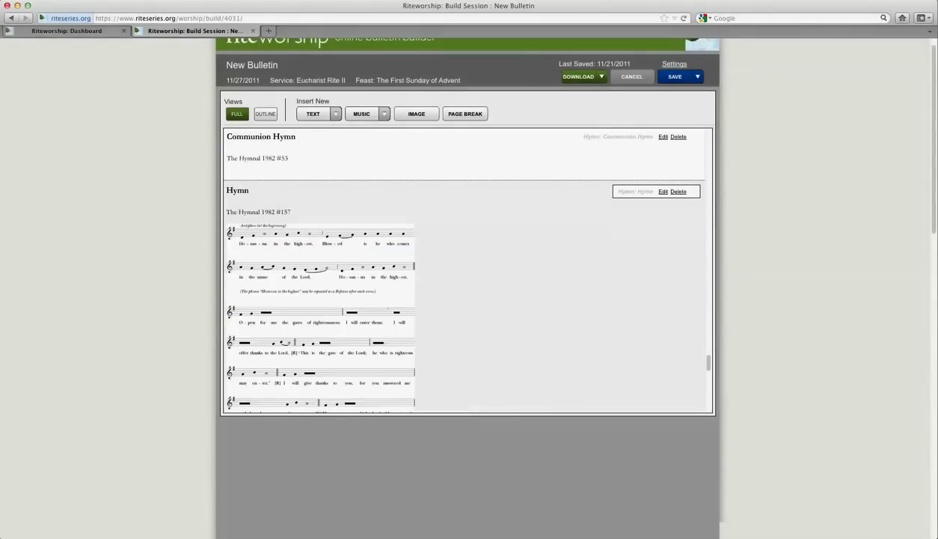
Step: Collapse the music of the inserted hymn #157 and save the bulletin
scroll(465, 299, down, 9)
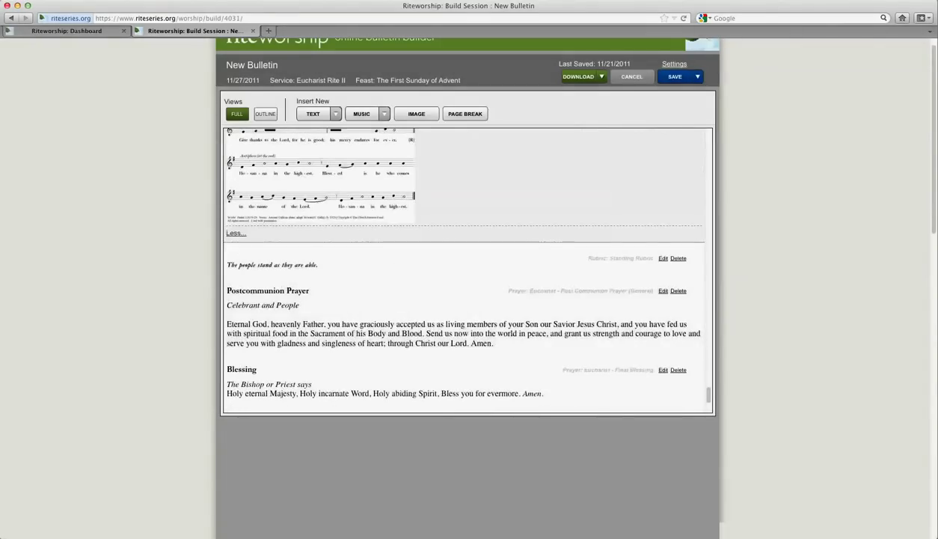
scroll(465, 269, up, 1)
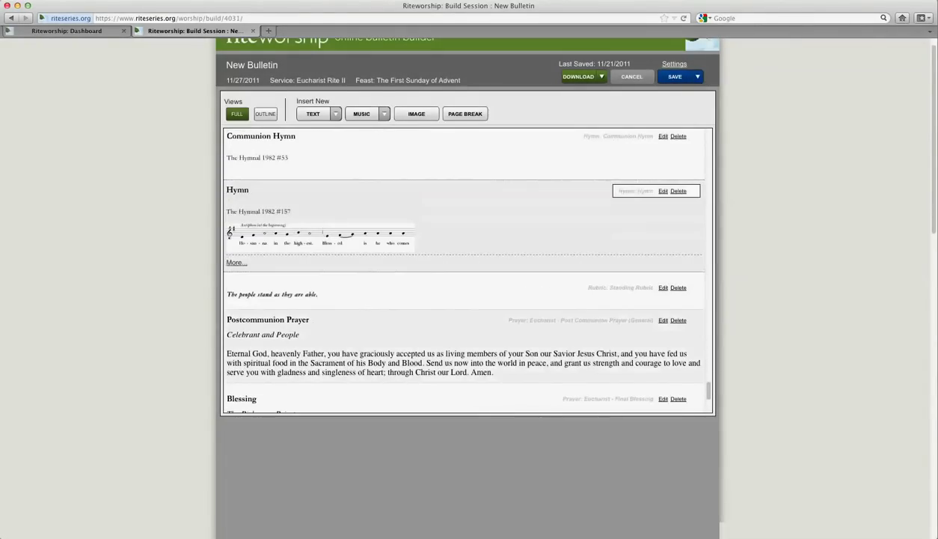
click(697, 76)
click(672, 91)
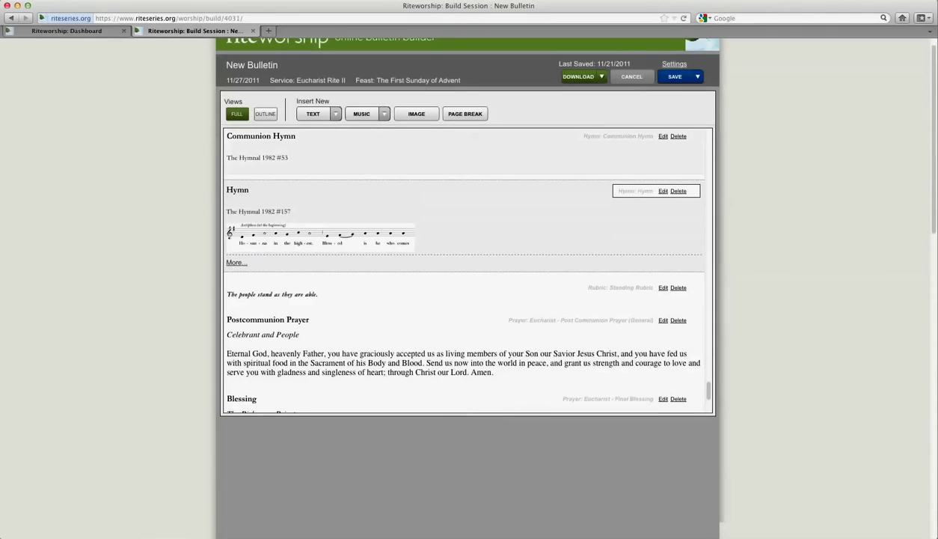
Step: Return to the beginning of the bulletin and request a preview of the document
scroll(463, 269, up, 10)
scroll(464, 269, up, 15)
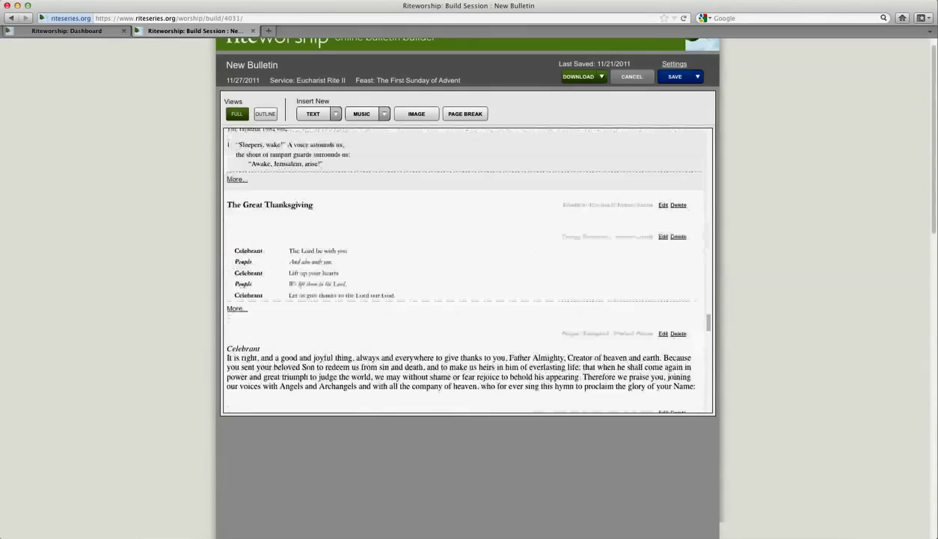
scroll(464, 270, up, 20)
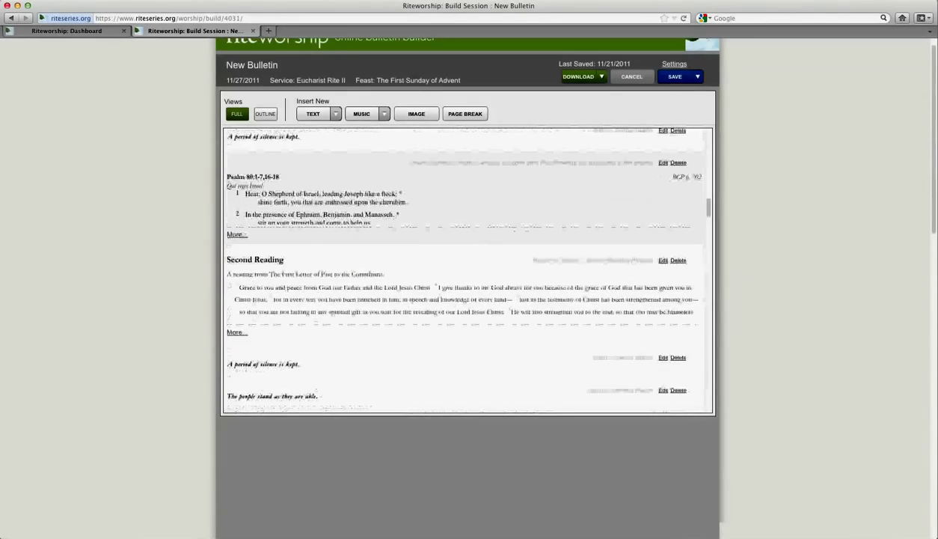
click(601, 76)
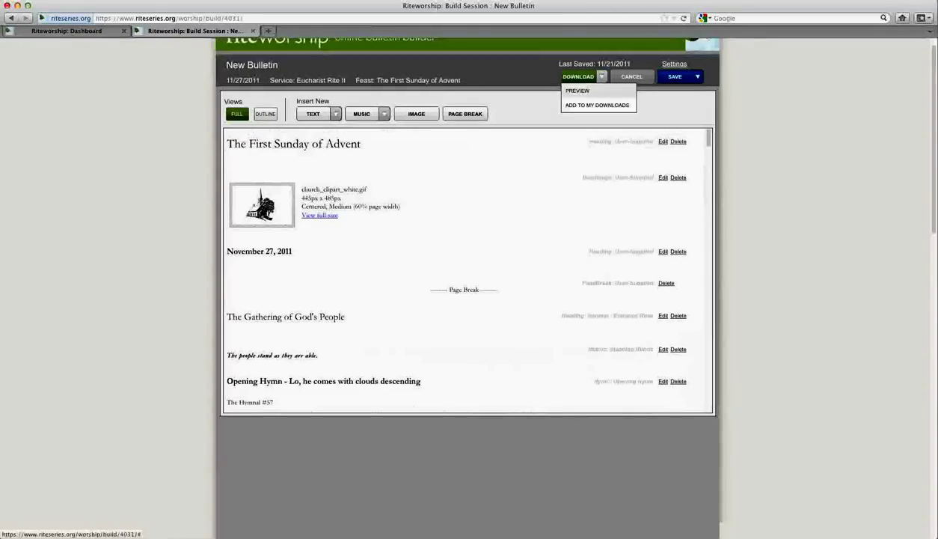
click(579, 90)
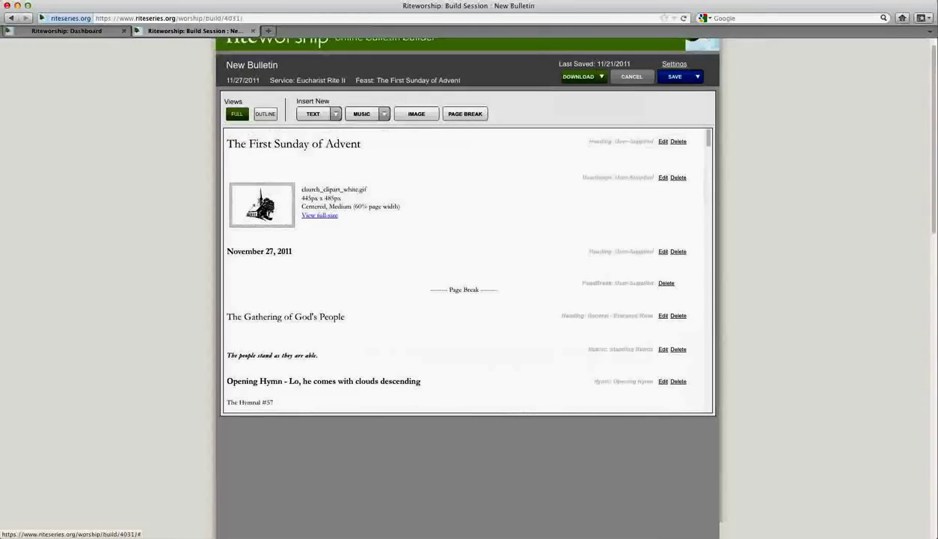
click(601, 76)
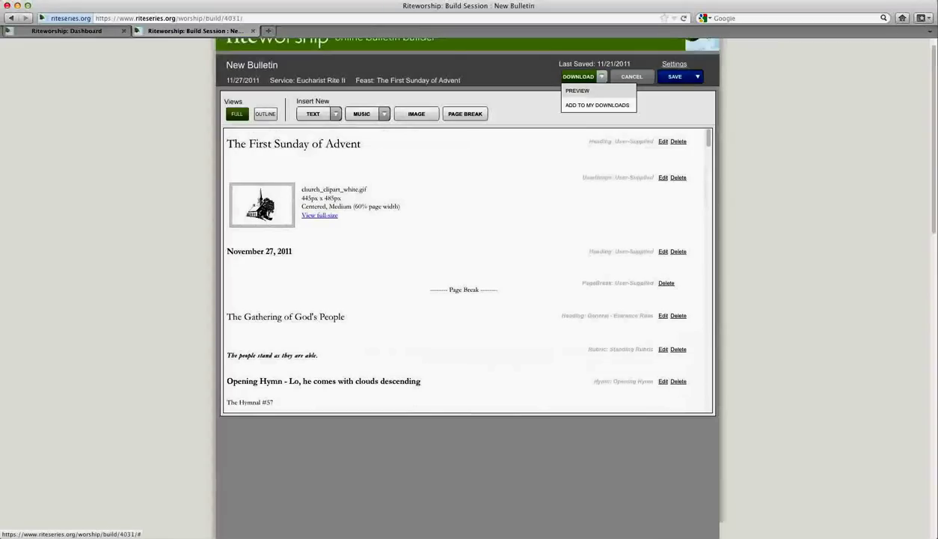
click(578, 90)
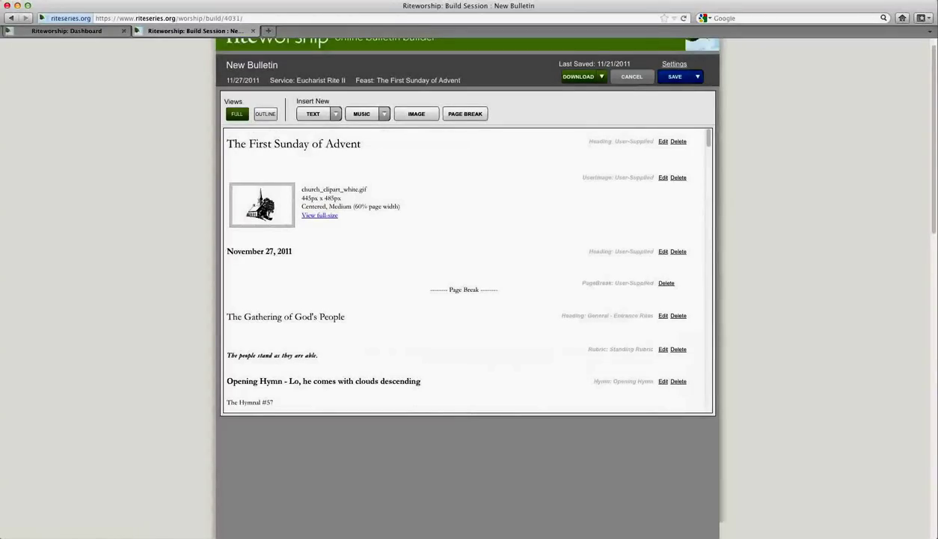
Step: Look at the bulletin's download options, including adding it to My Downloads
click(602, 76)
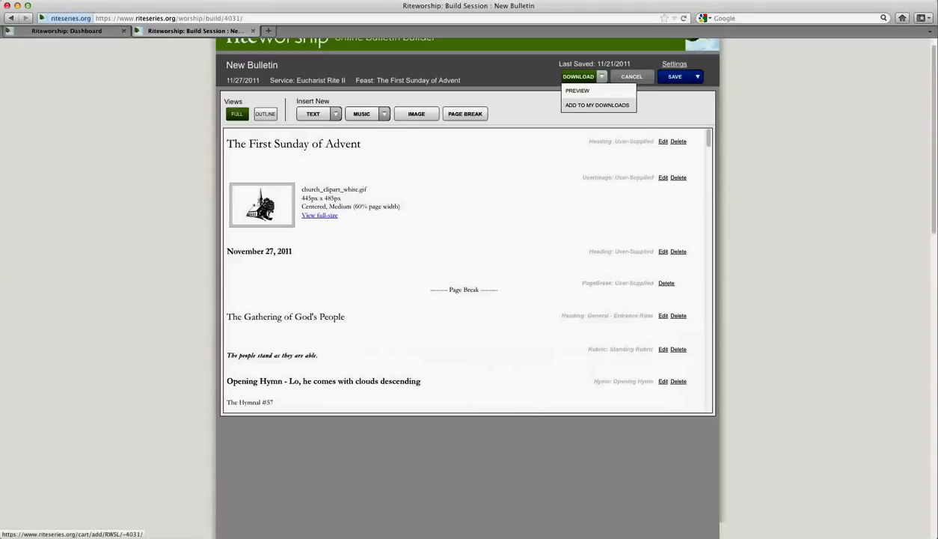
click(597, 105)
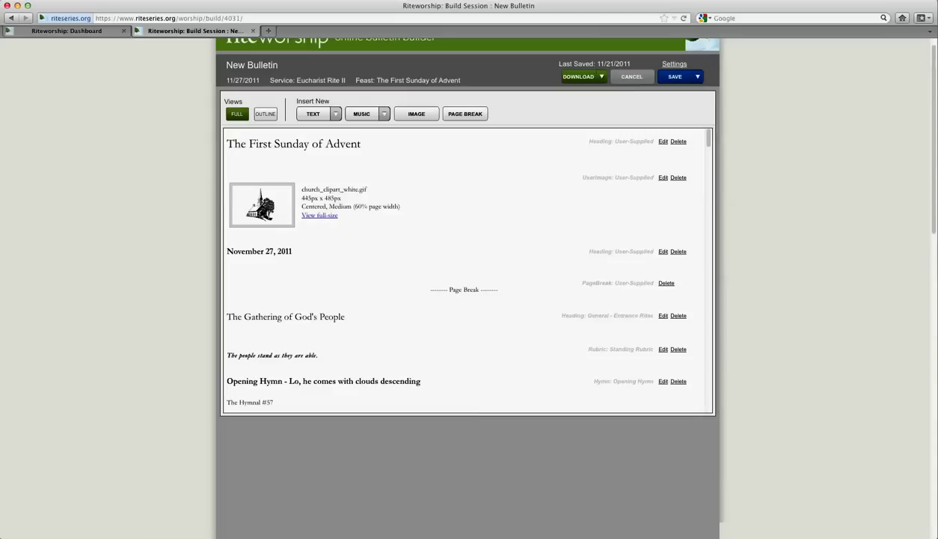
scroll(467, 288, up, 1)
scroll(468, 288, up, 2)
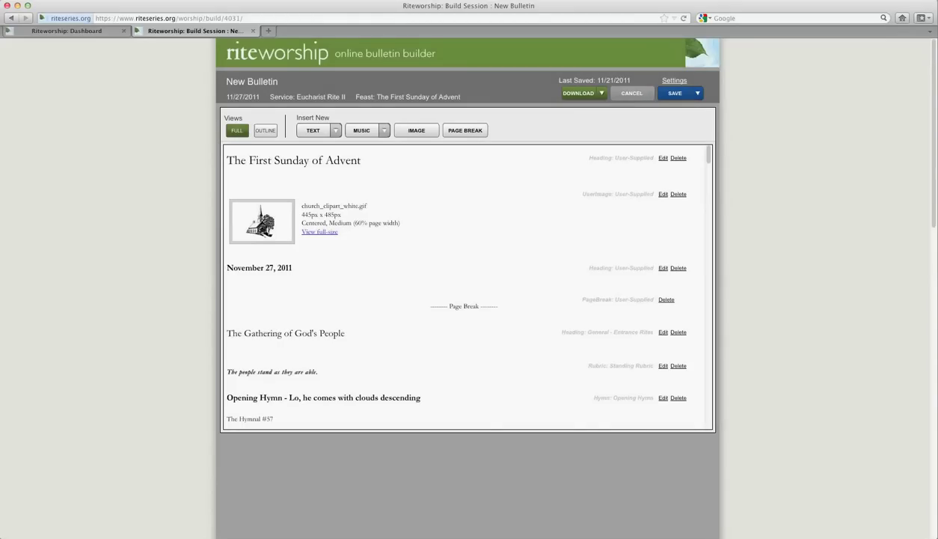
Step: Save the current bulletin as a template named Advent Season
click(697, 93)
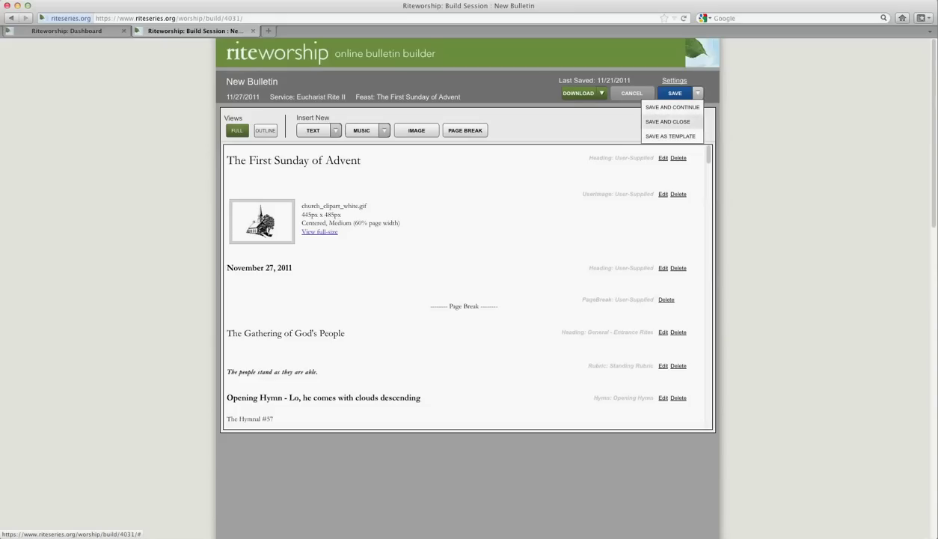
click(671, 136)
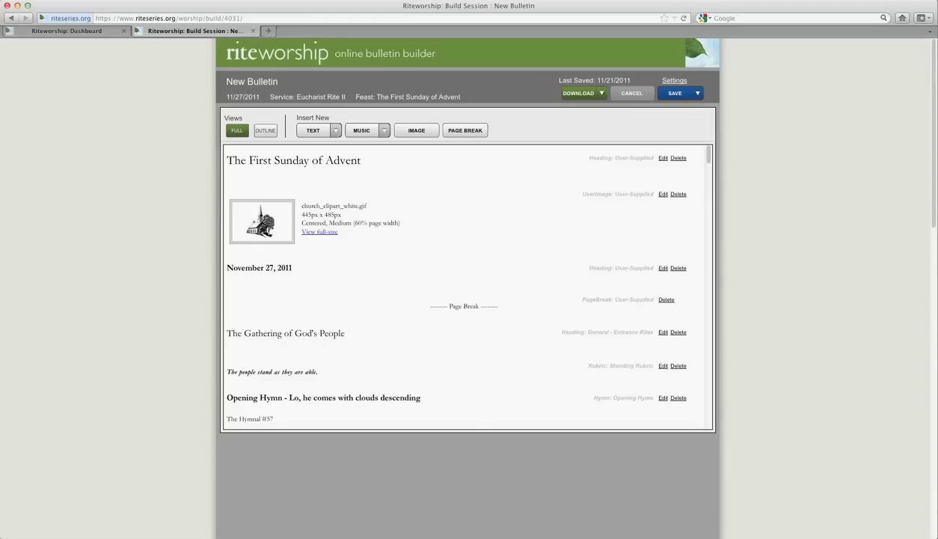
click(698, 92)
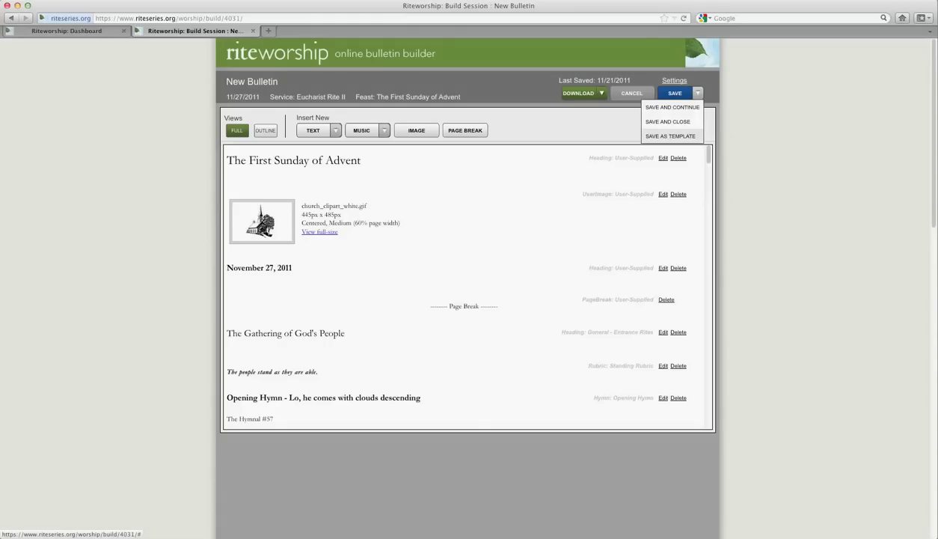
click(670, 136)
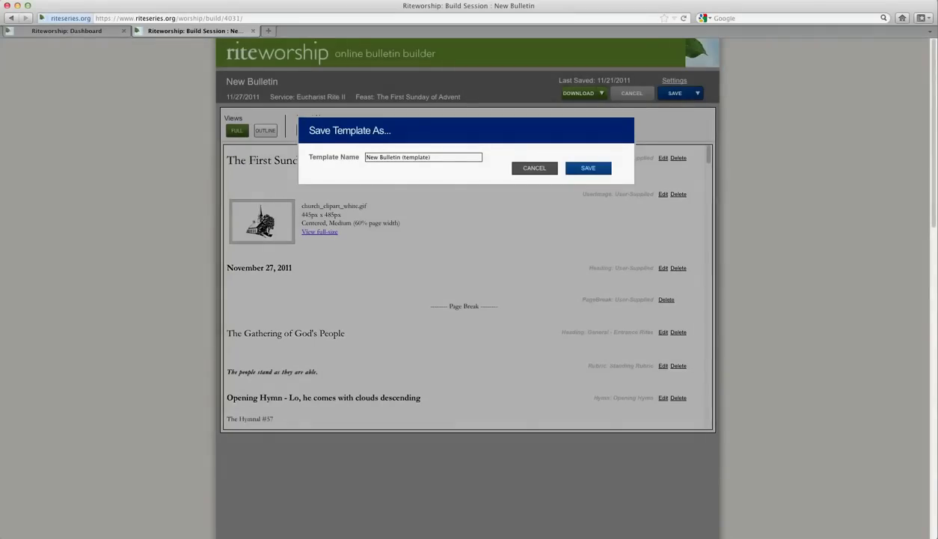
drag(430, 157, 366, 157)
text(A)
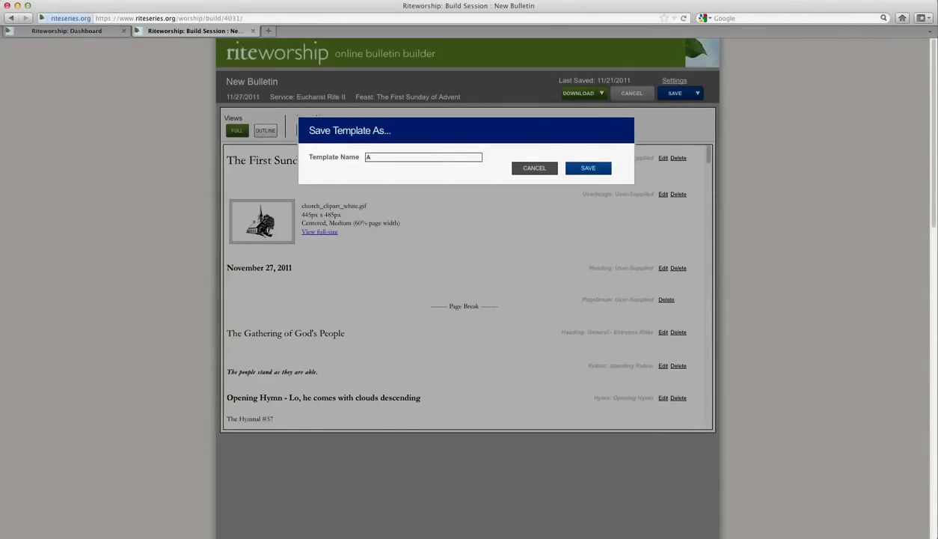
text(dvent Season)
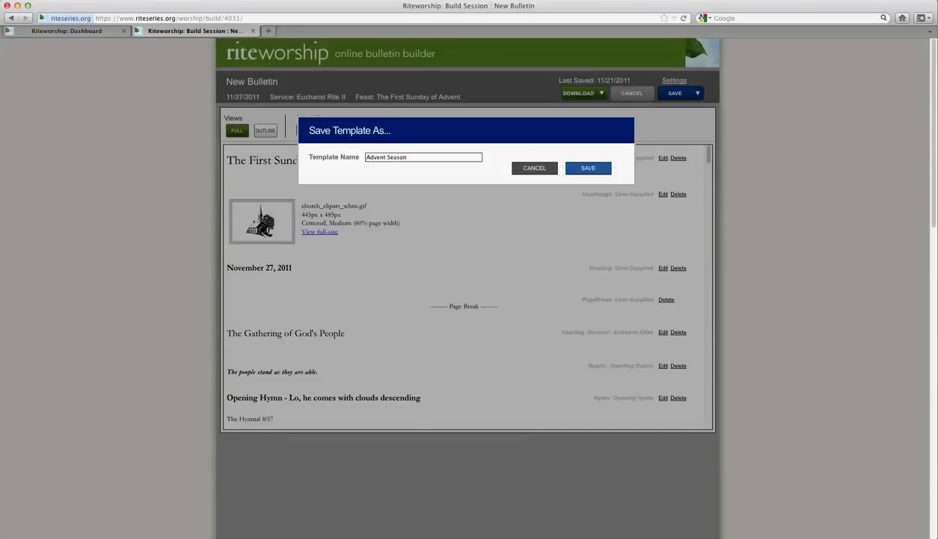
click(588, 168)
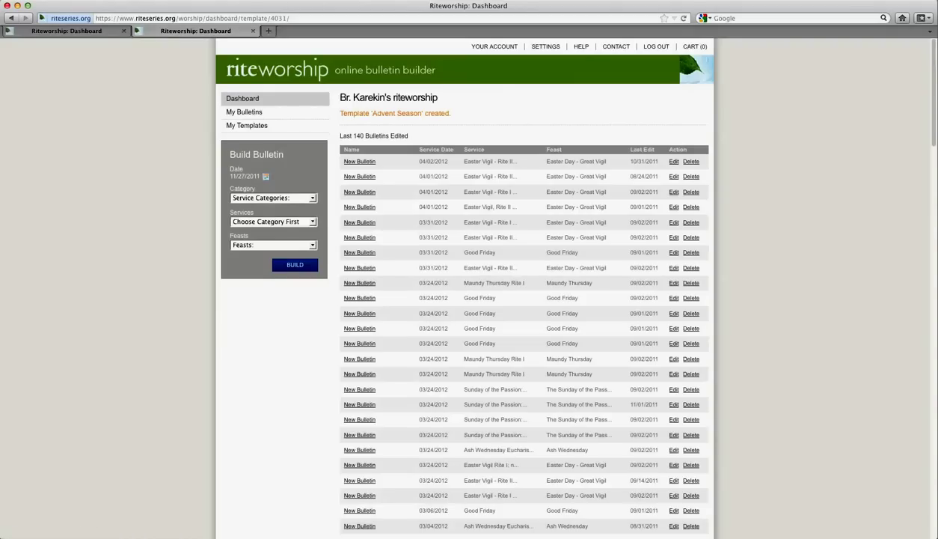
Step: Set the date for a new bulletin to December 4, 2011
click(266, 177)
click(364, 194)
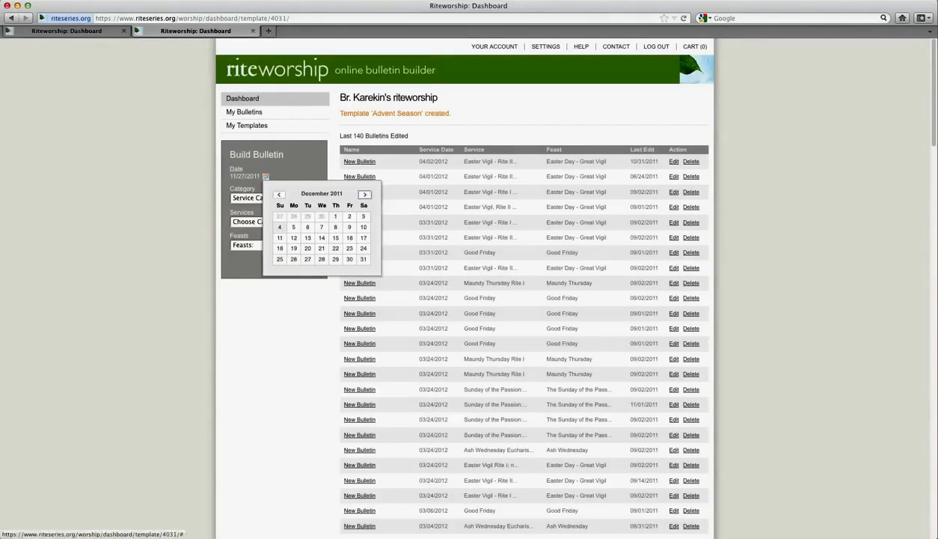
click(279, 227)
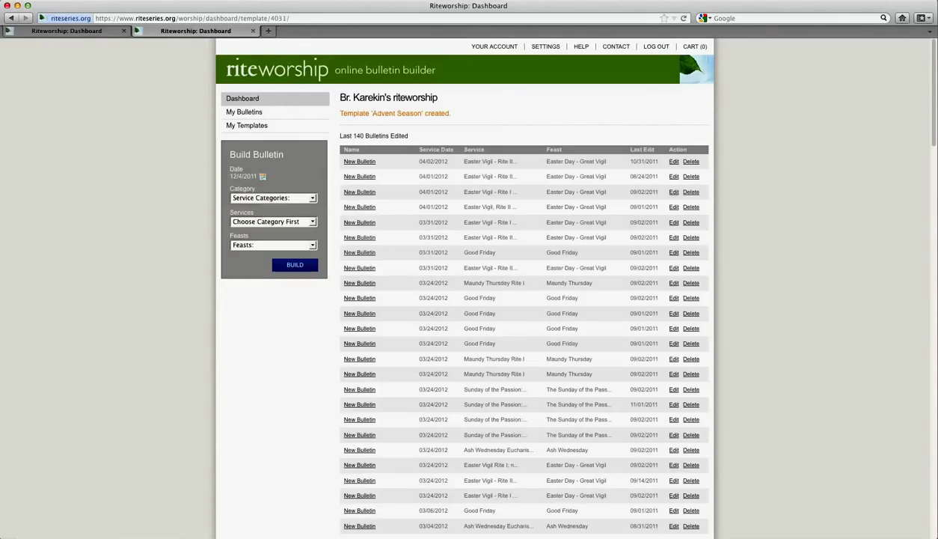
click(273, 197)
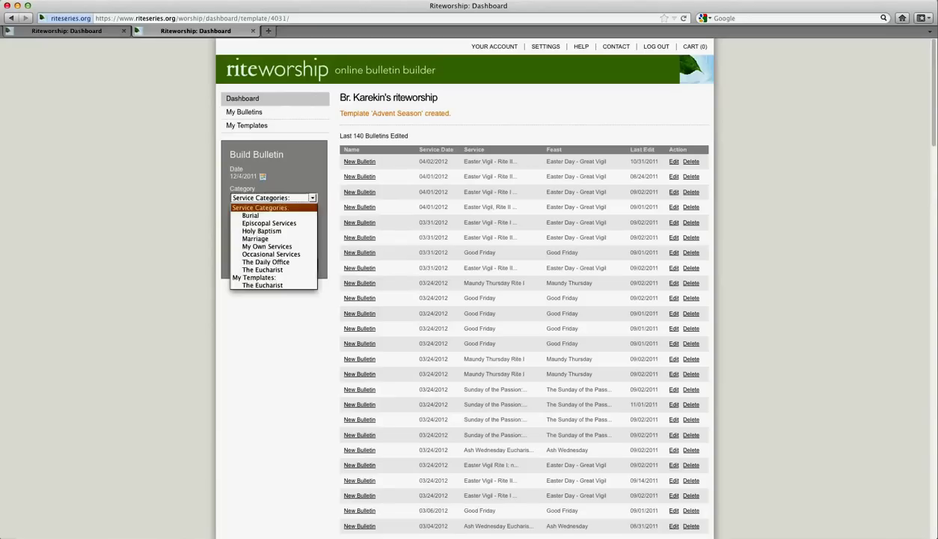
click(262, 269)
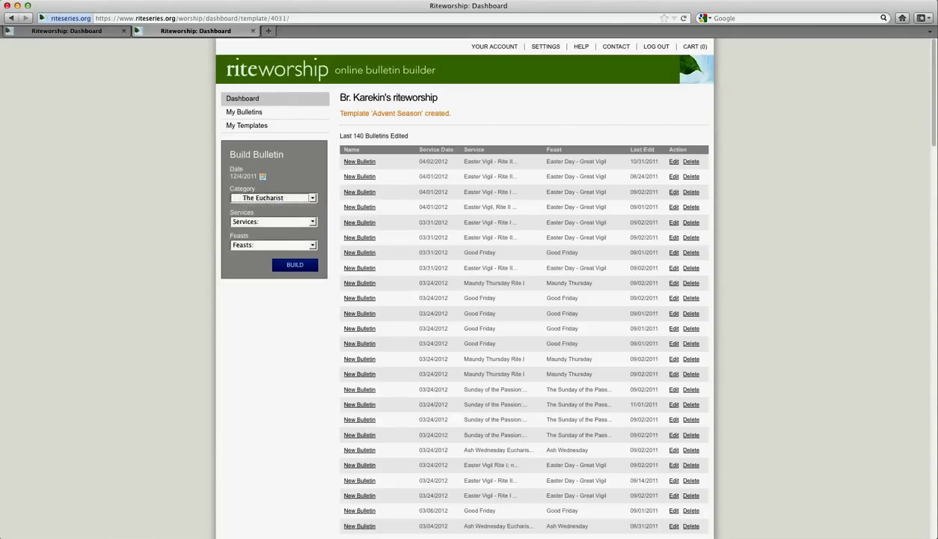
click(273, 222)
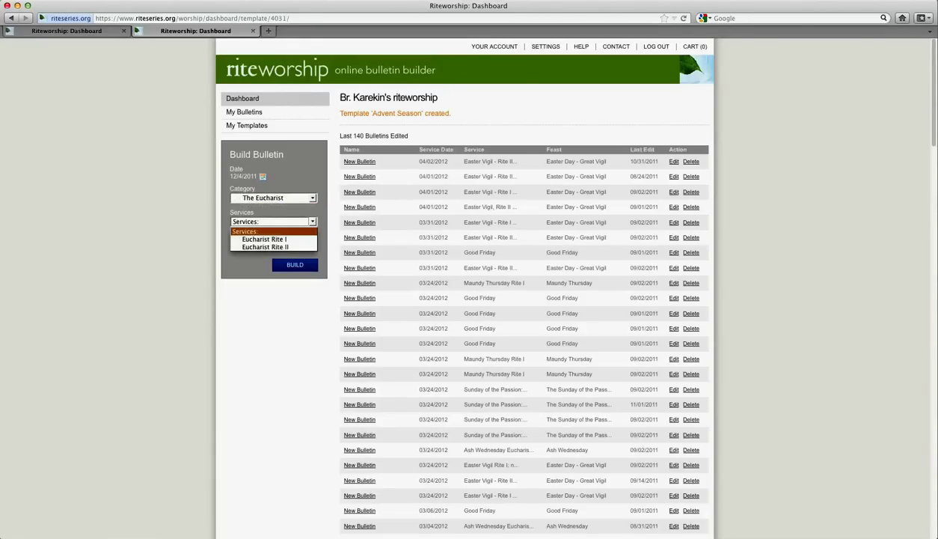
click(262, 231)
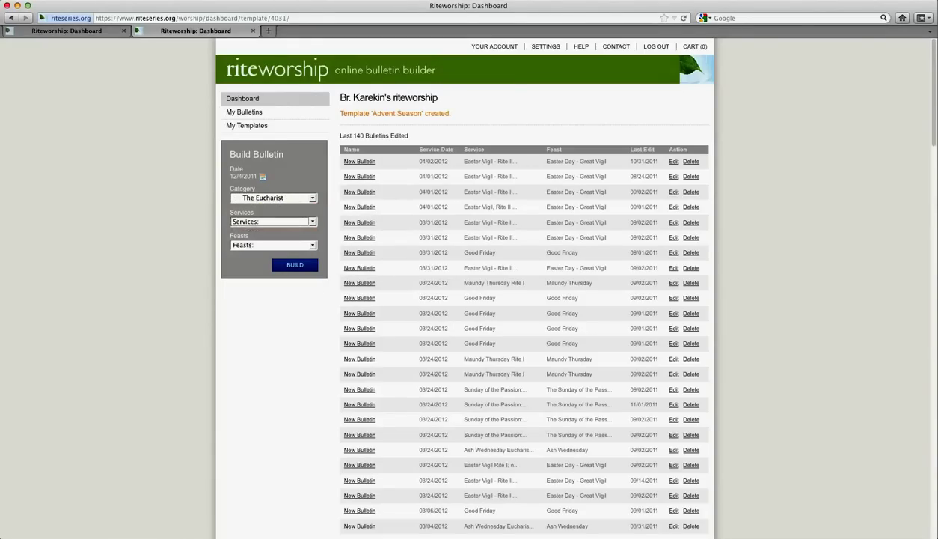
Step: Build the bulletin from the Advent Season service in The Eucharist category of My Templates, with The Second Sunday of Advent as the feast
click(273, 198)
click(262, 284)
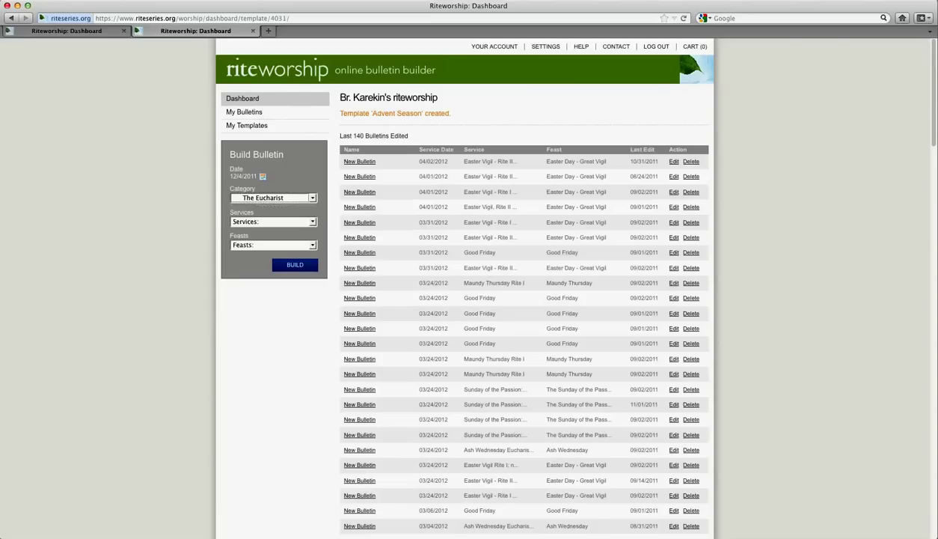
click(273, 221)
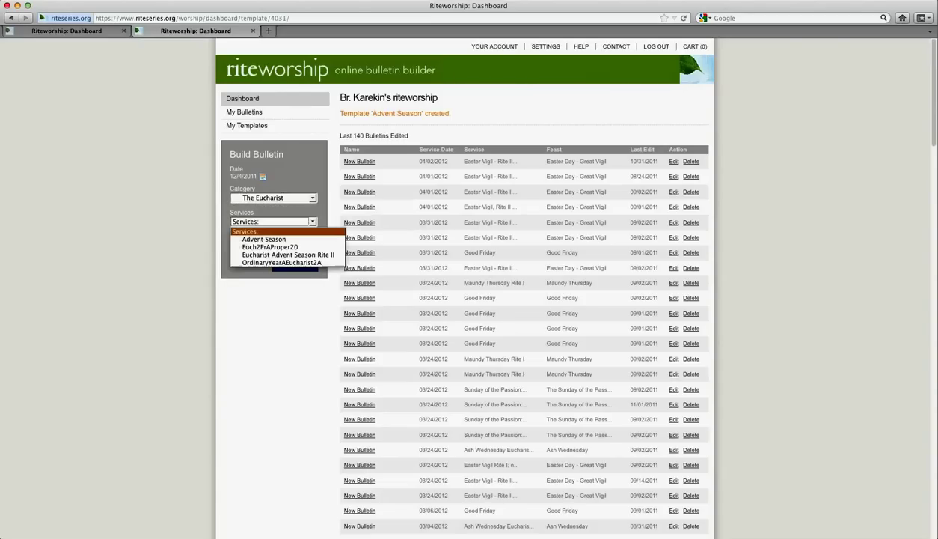
click(265, 240)
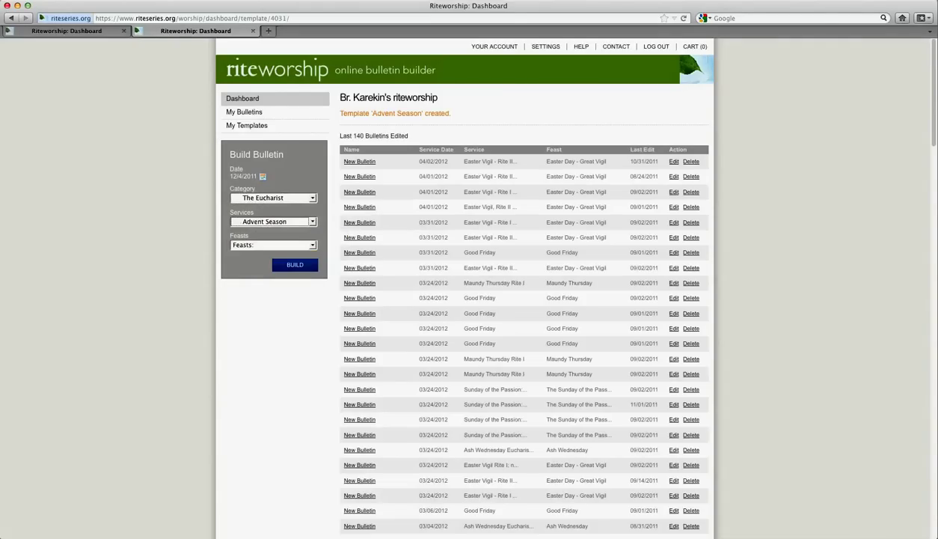
click(273, 244)
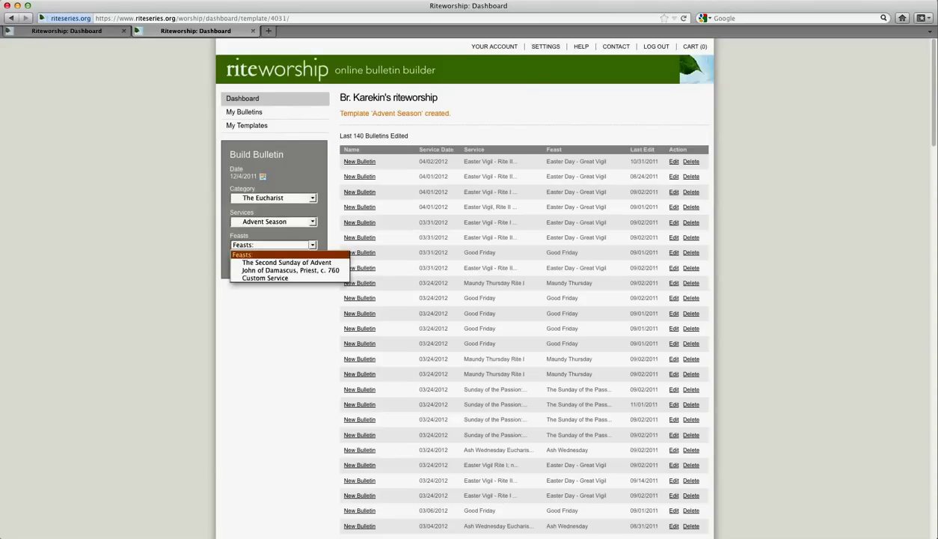
click(284, 262)
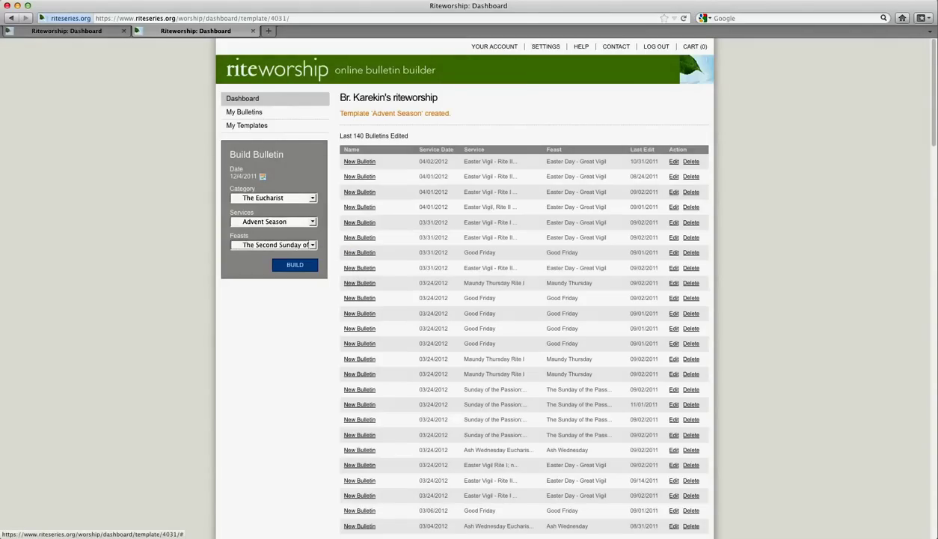
click(295, 264)
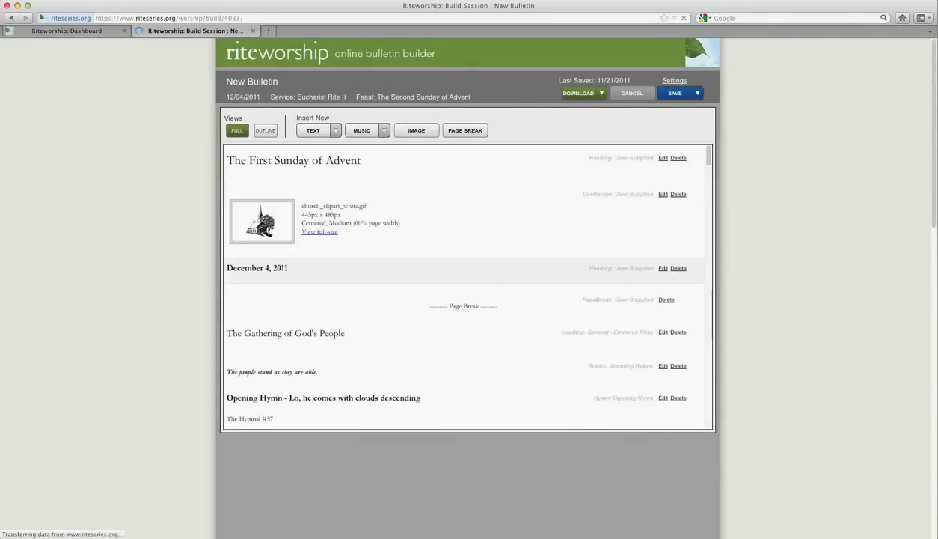
Step: Review the new bulletin's title, date, opening hymn, prayers, Collect of the Day, readings, psalms and Gospel against the Second Sunday of Advent
scroll(464, 198, down, 2)
scroll(464, 199, down, 1)
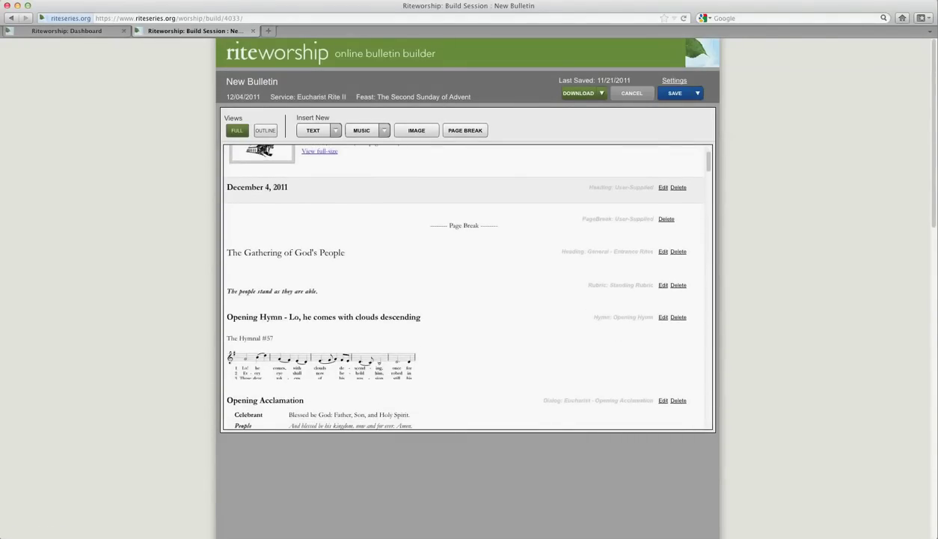
scroll(464, 285, down, 5)
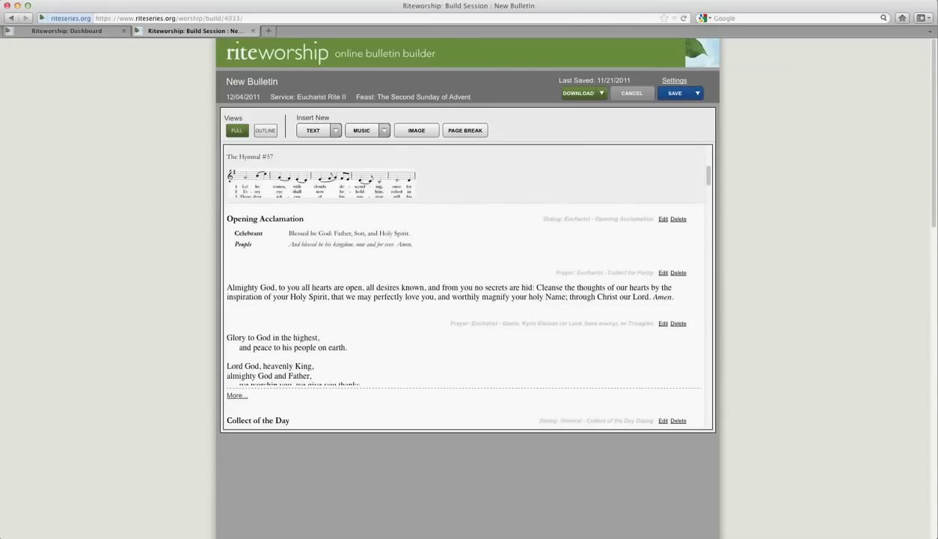
scroll(464, 284, down, 2)
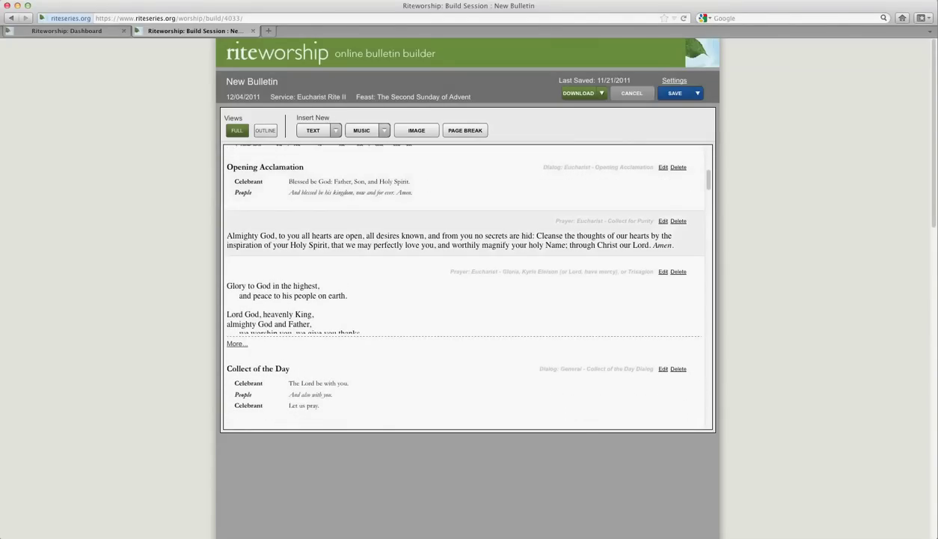
scroll(463, 300, up, 2)
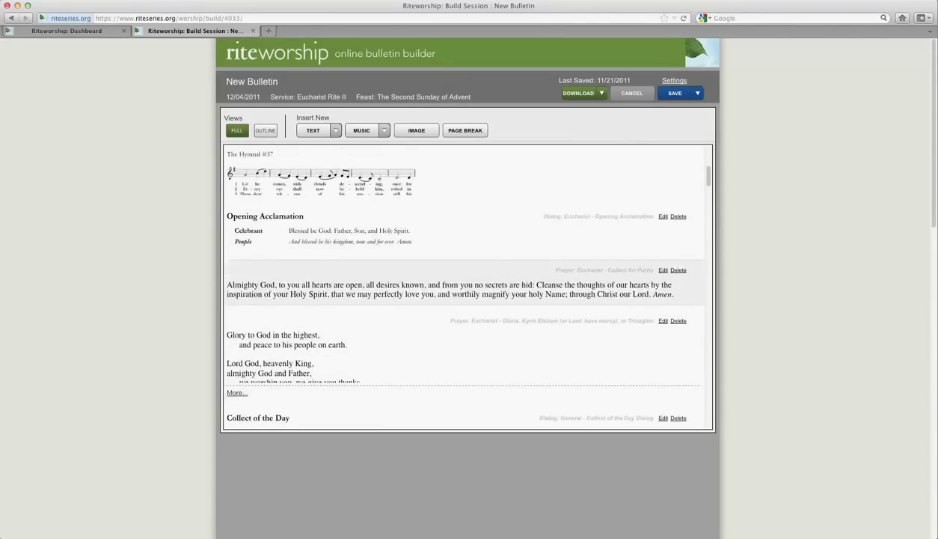
scroll(464, 284, up, 3)
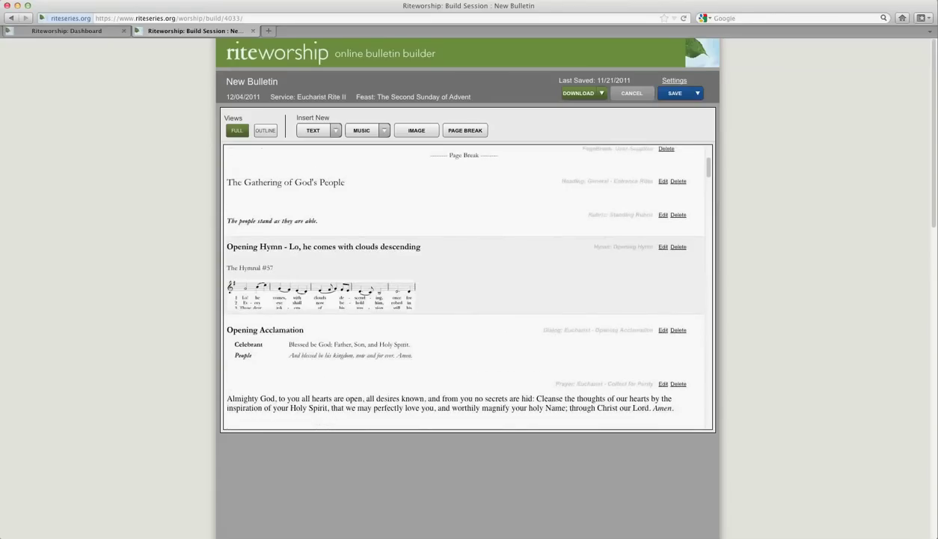
scroll(464, 286, down, 7)
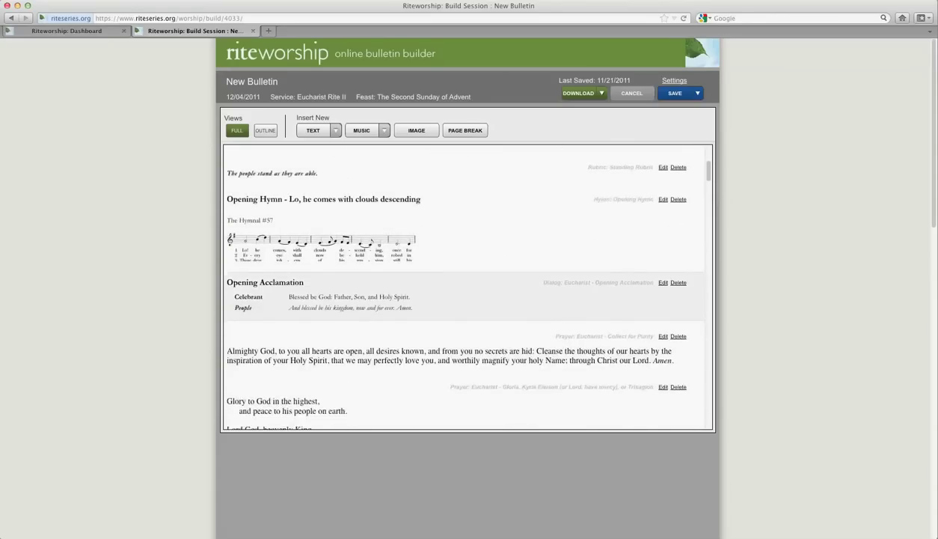
scroll(463, 287, down, 12)
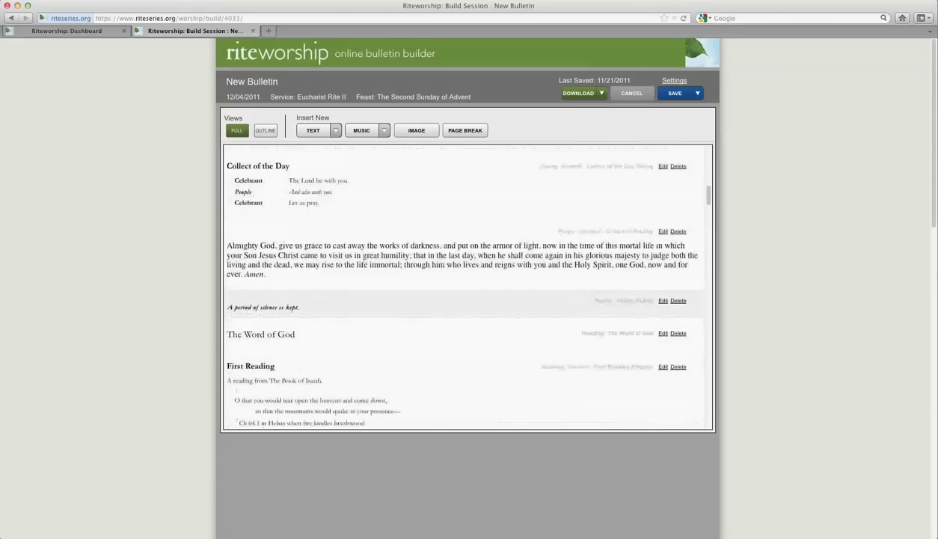
scroll(464, 286, down, 2)
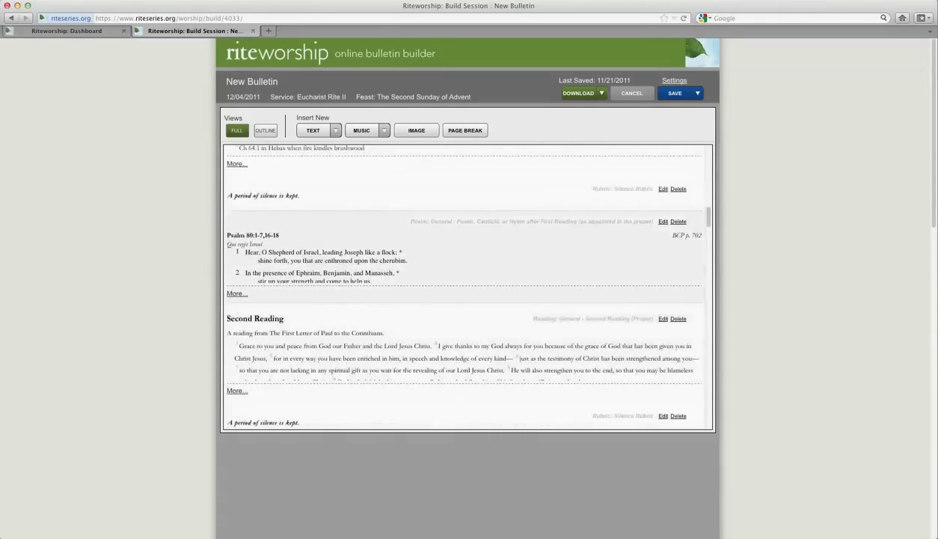
scroll(463, 287, up, 4)
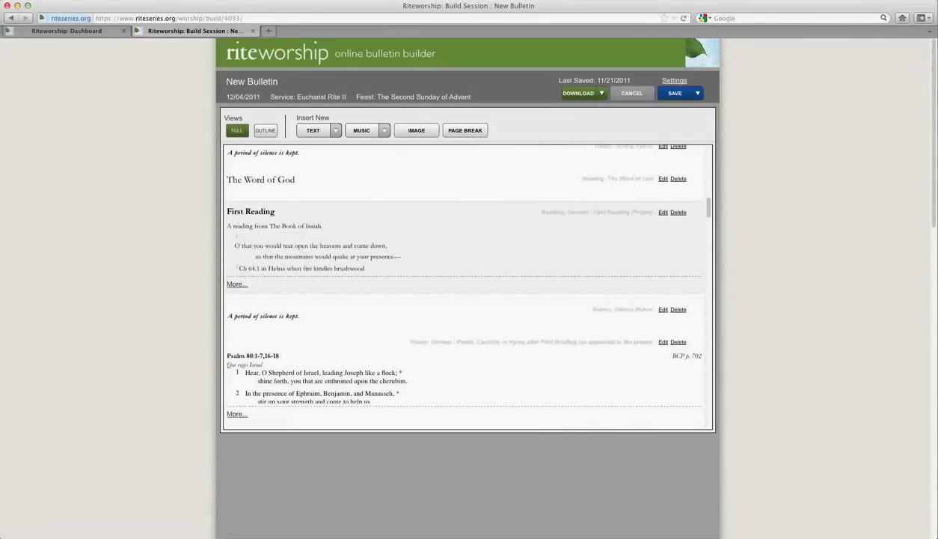
scroll(464, 286, down, 10)
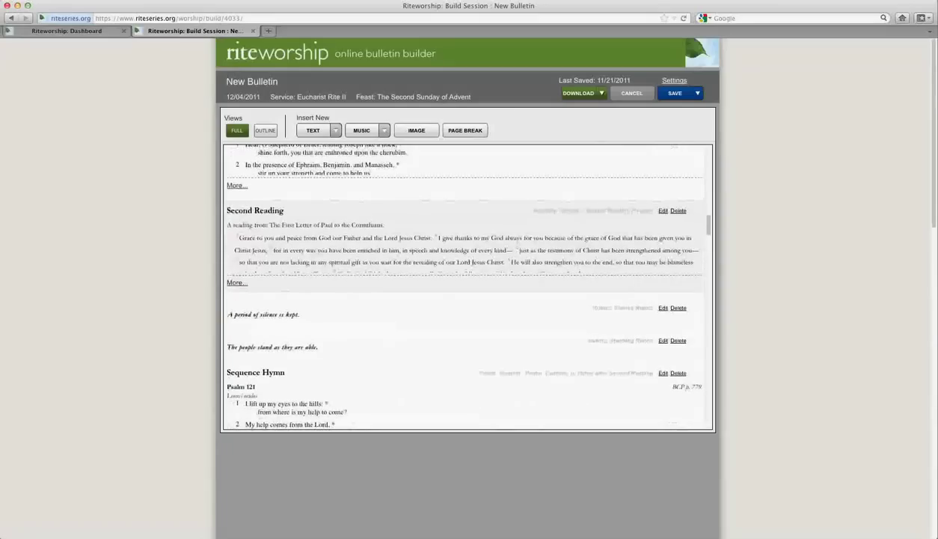
scroll(463, 286, down, 7)
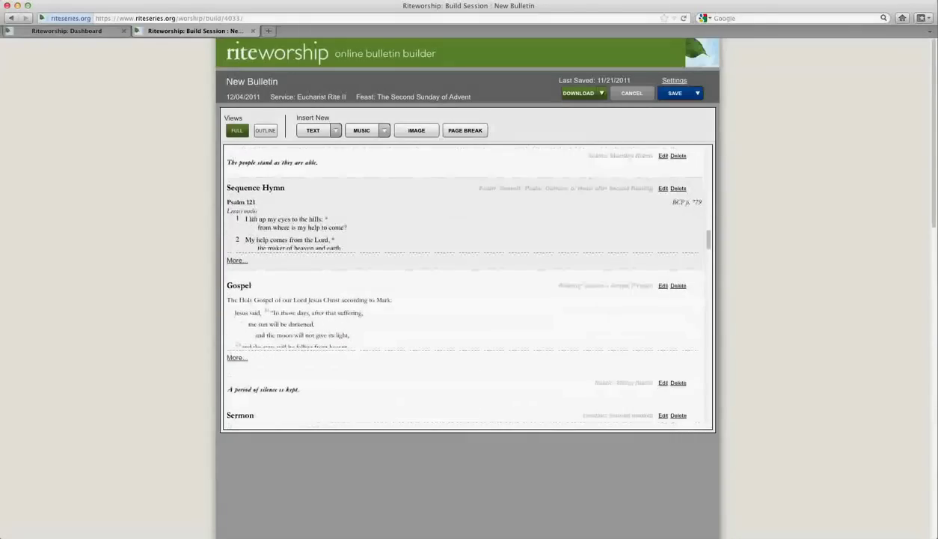
scroll(464, 287, up, 15)
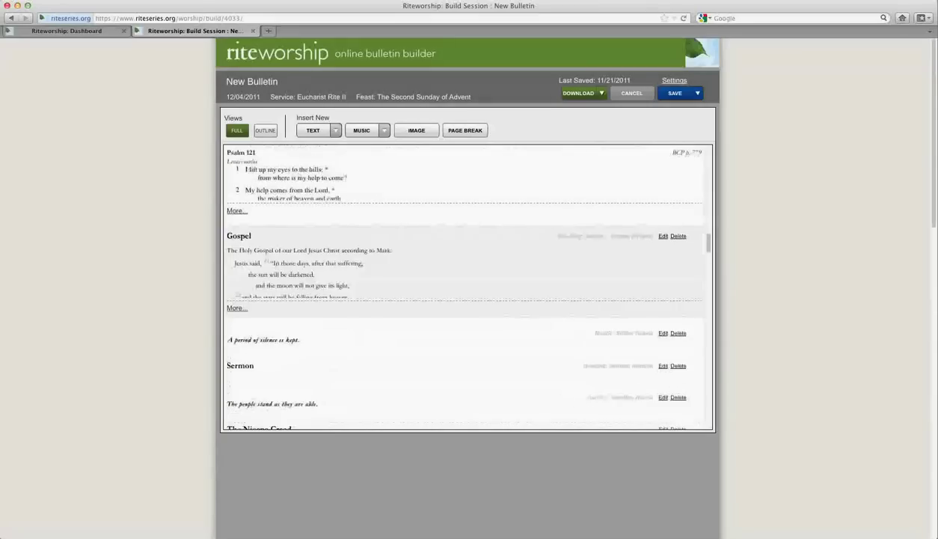
scroll(463, 287, up, 10)
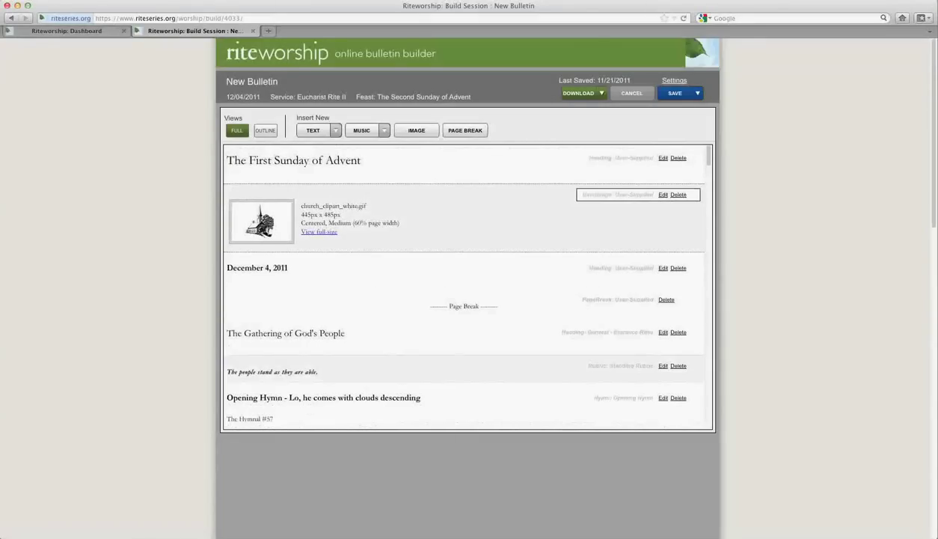
scroll(463, 287, down, 3)
scroll(464, 287, down, 3)
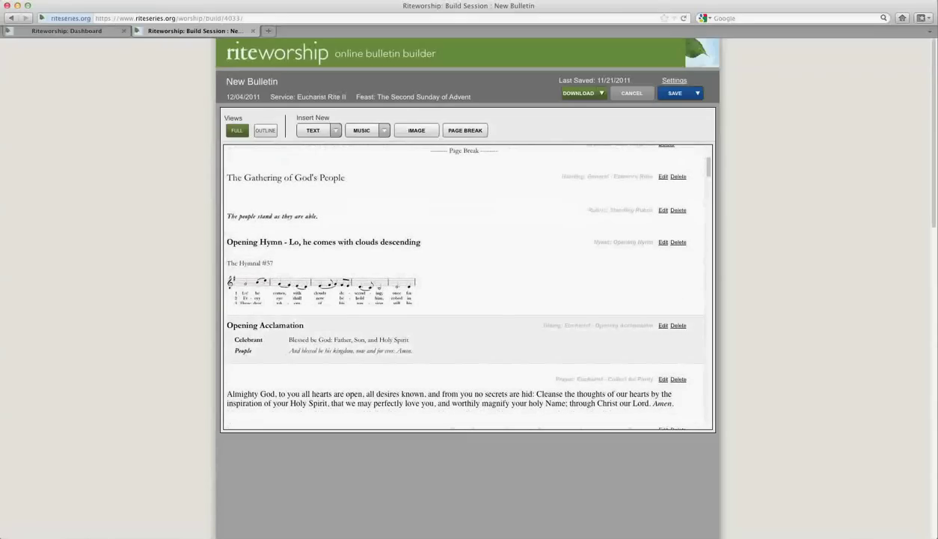
scroll(463, 287, down, 4)
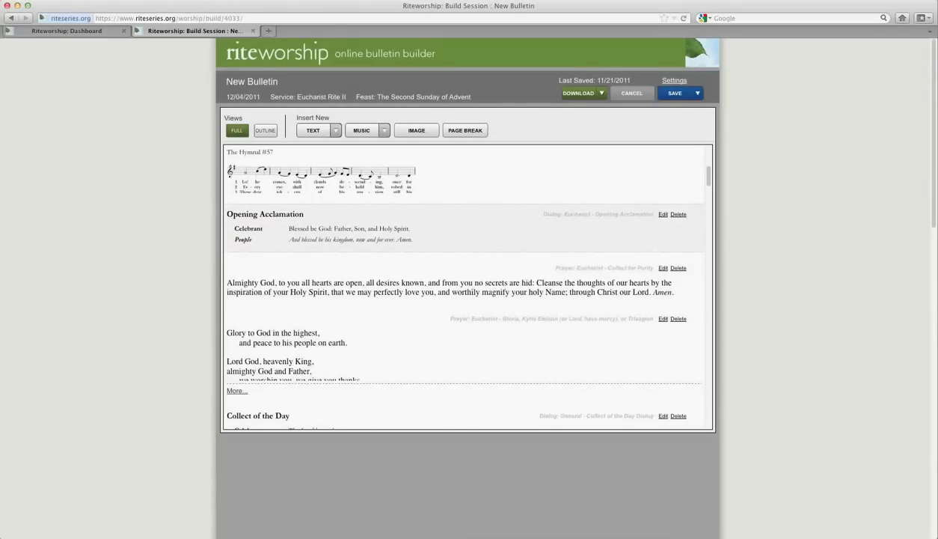
scroll(467, 287, down, 5)
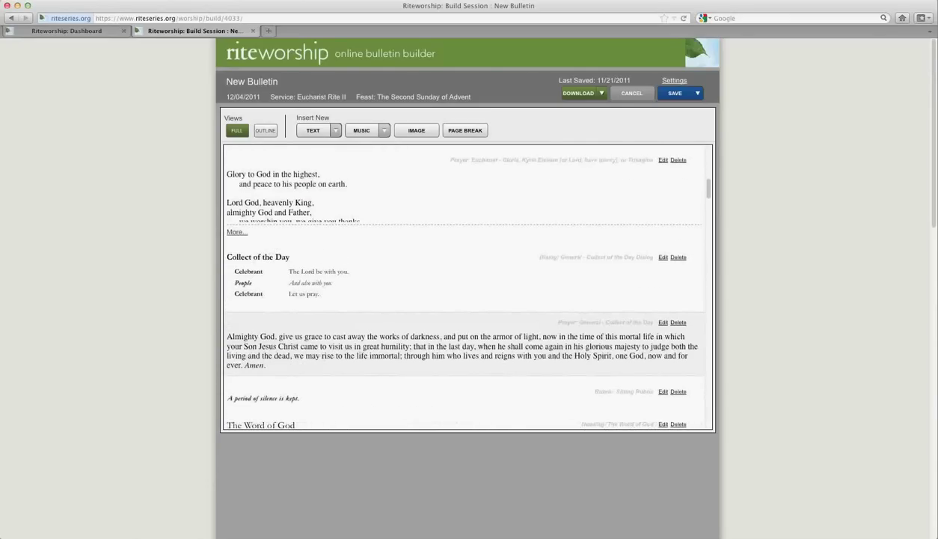